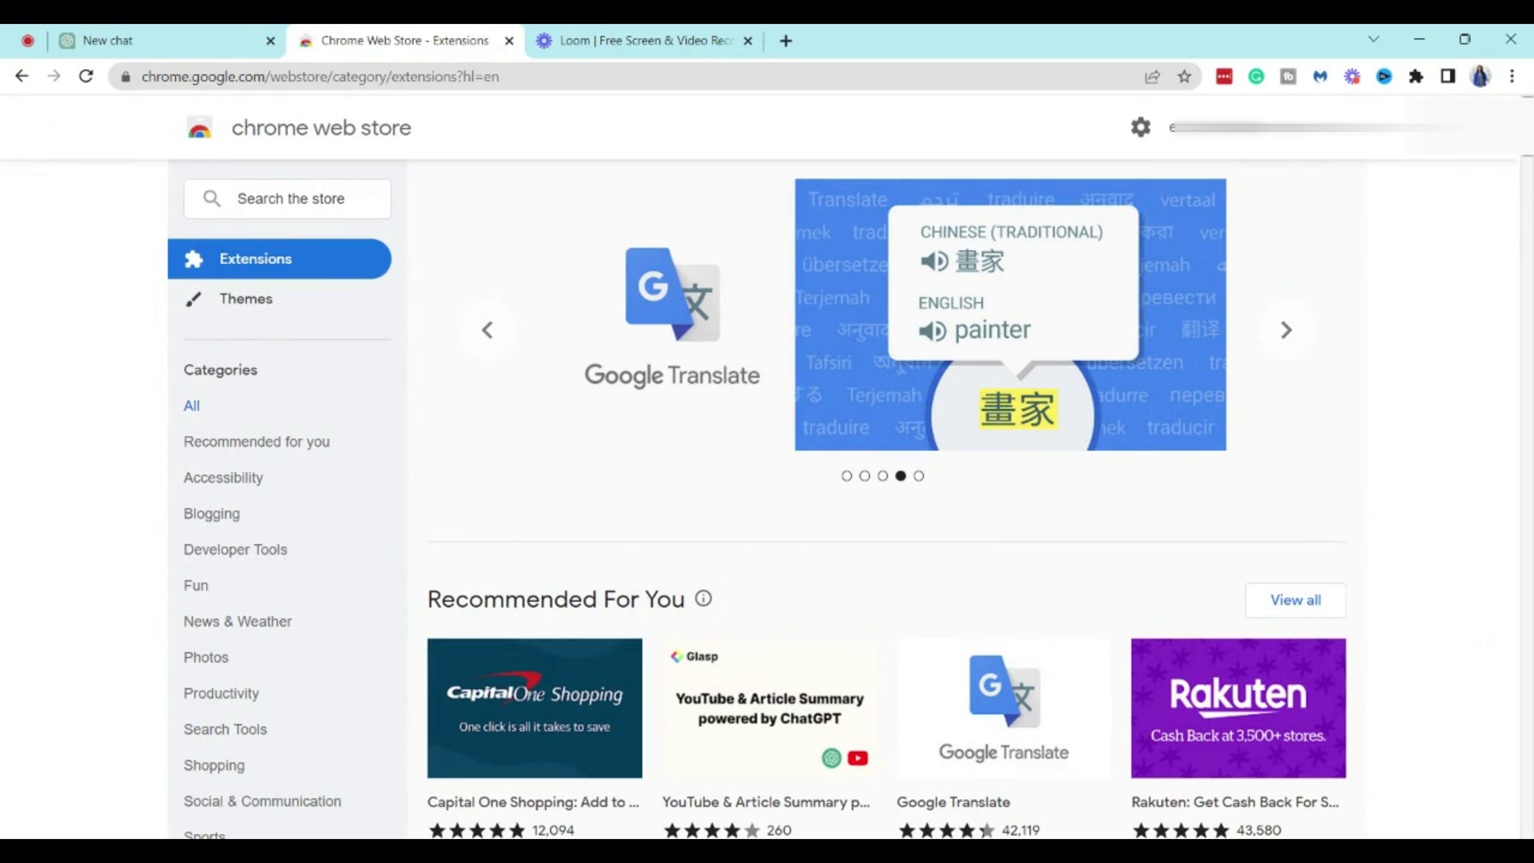
Type 'AIPRM for chatgpt' into the Chrome Web Store search box
click(240, 198)
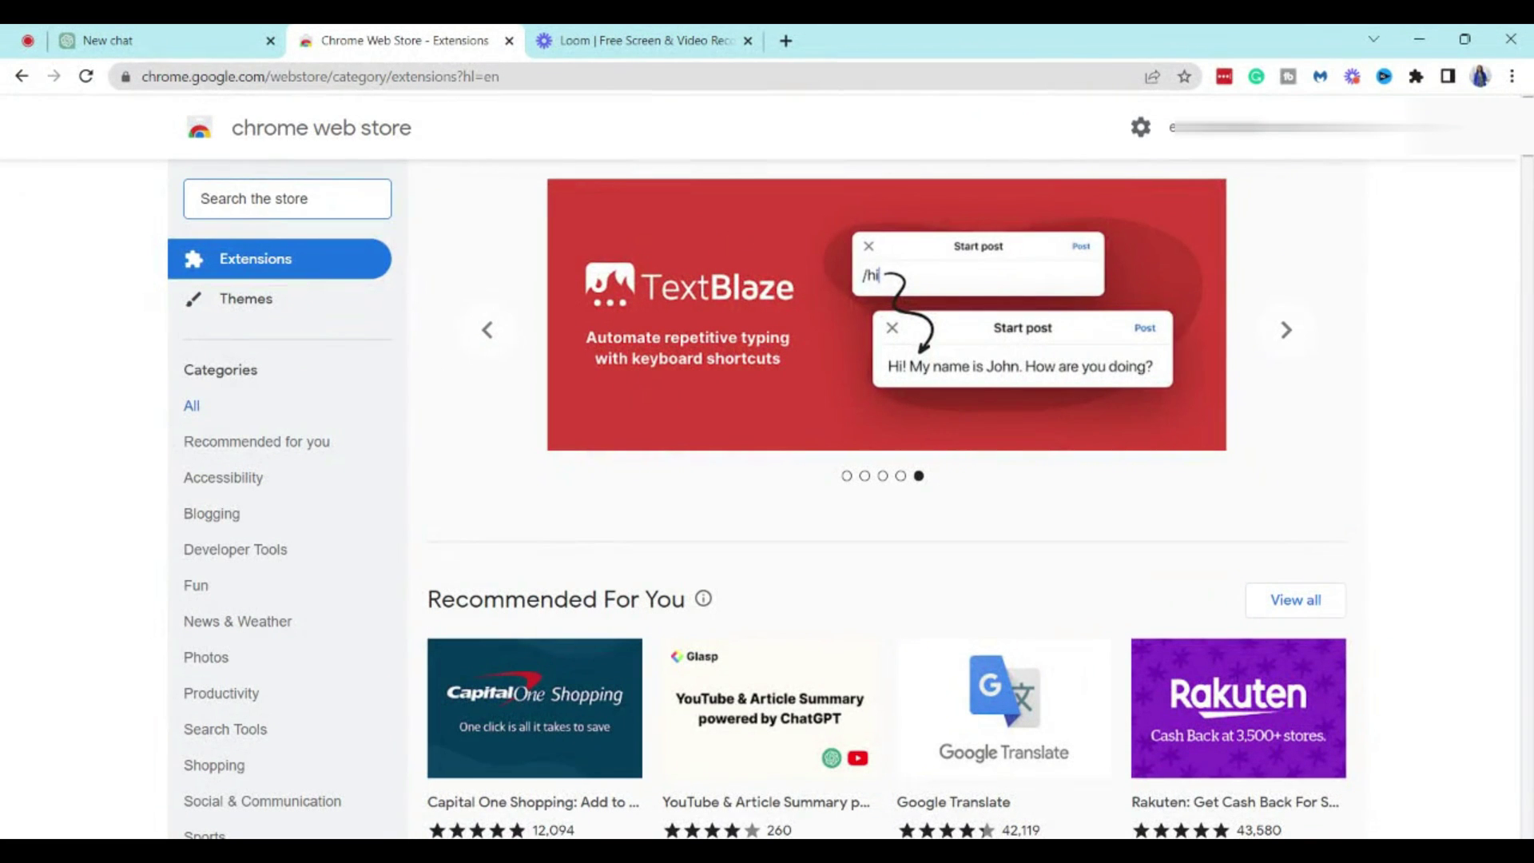
text(AIPRM for chatgpt)
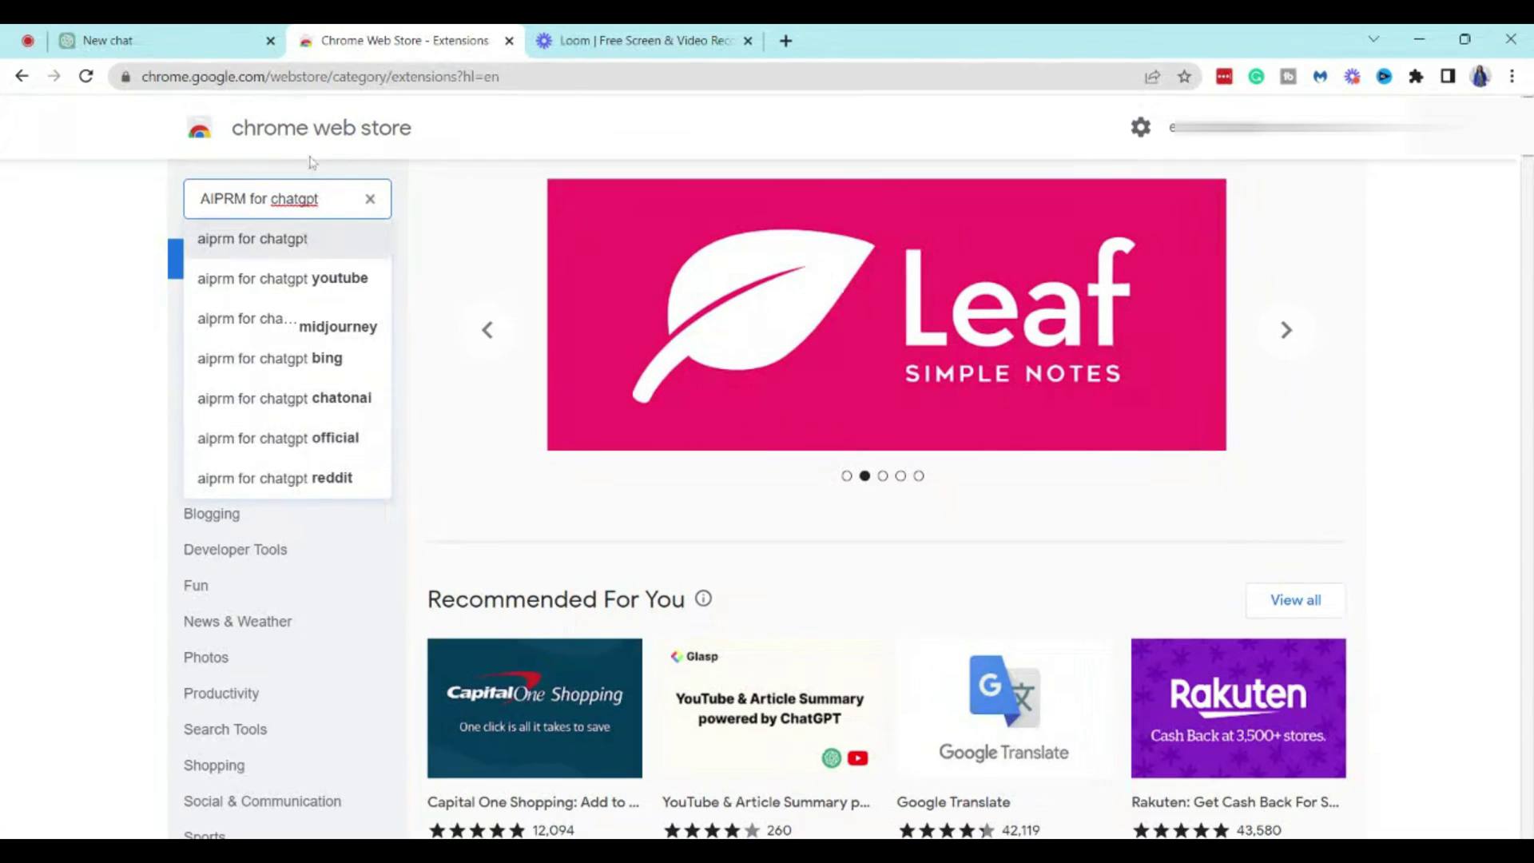
Run the 'AIPRM for chatgpt' search and scroll to the already-added AIPRM for ChatGPT result
key(Return)
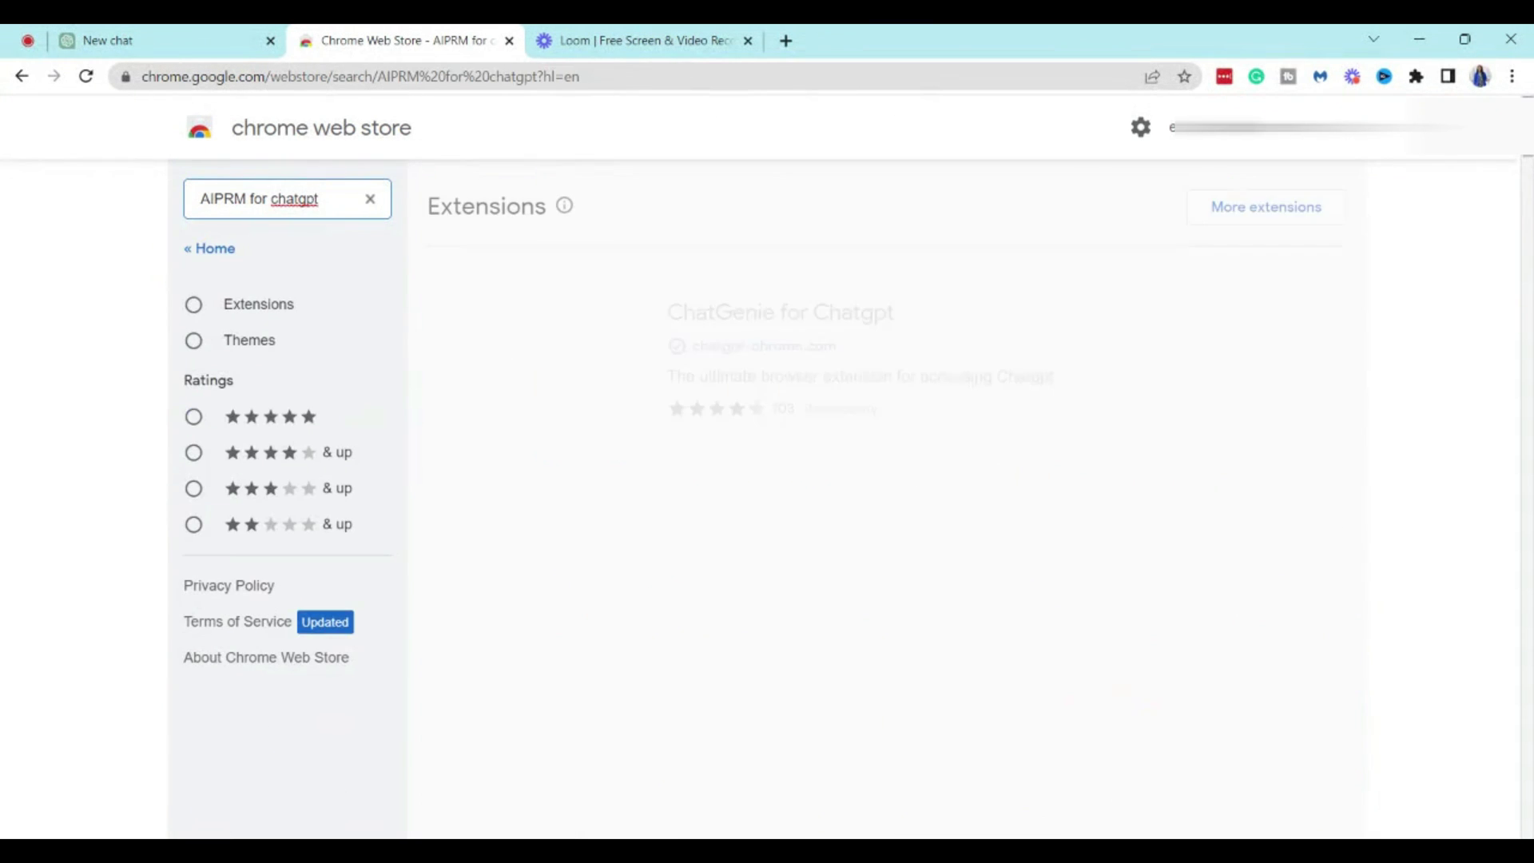
scroll(771, 543, down, 1)
scroll(771, 544, down, 1)
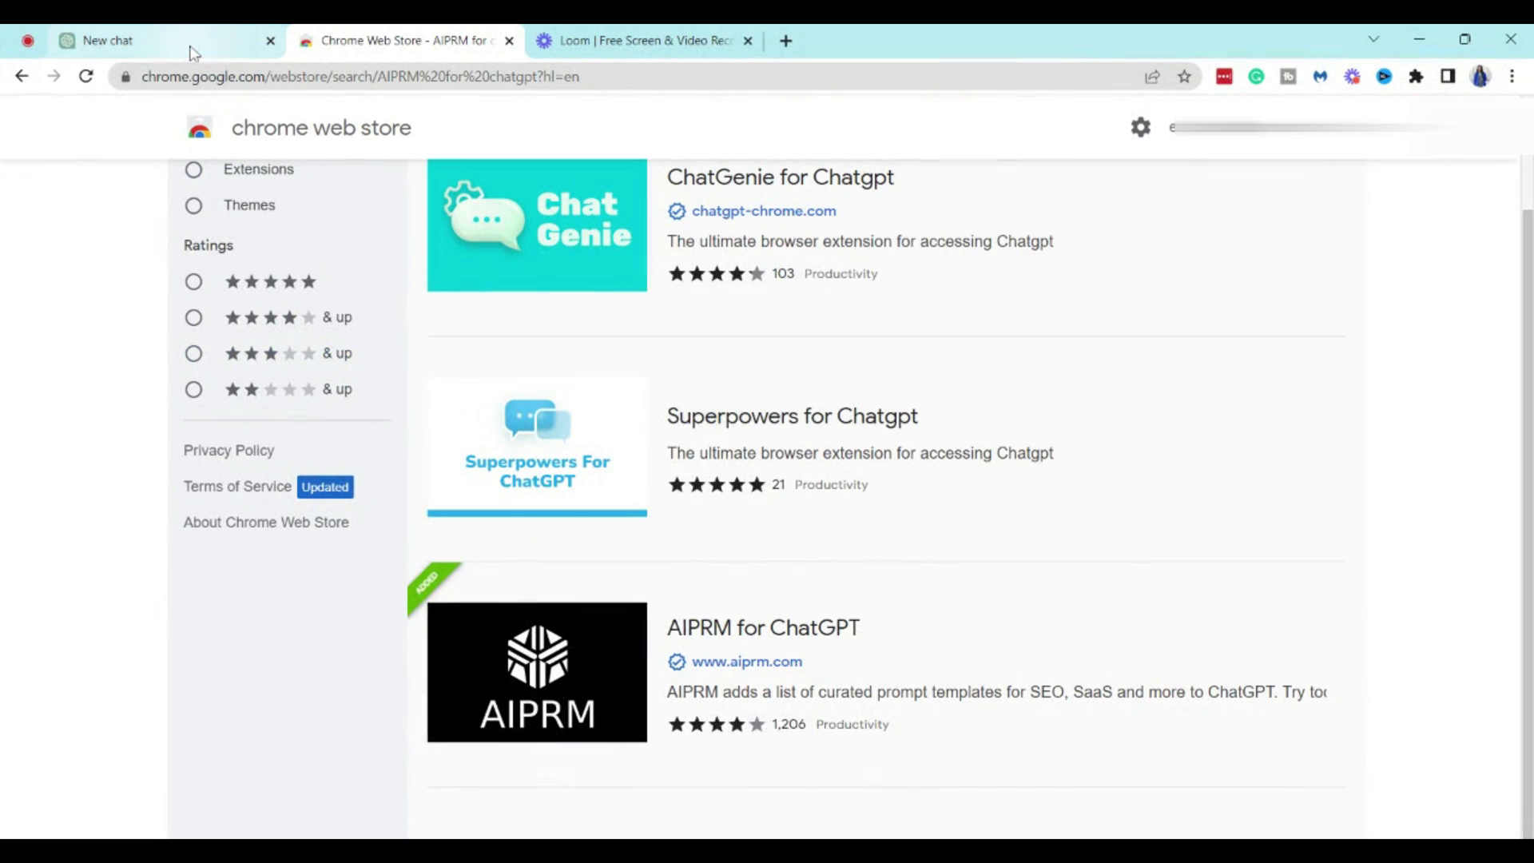
Back in ChatGPT, browse the AIPRM prompt cards and search them for 'buyer persona'
click(191, 53)
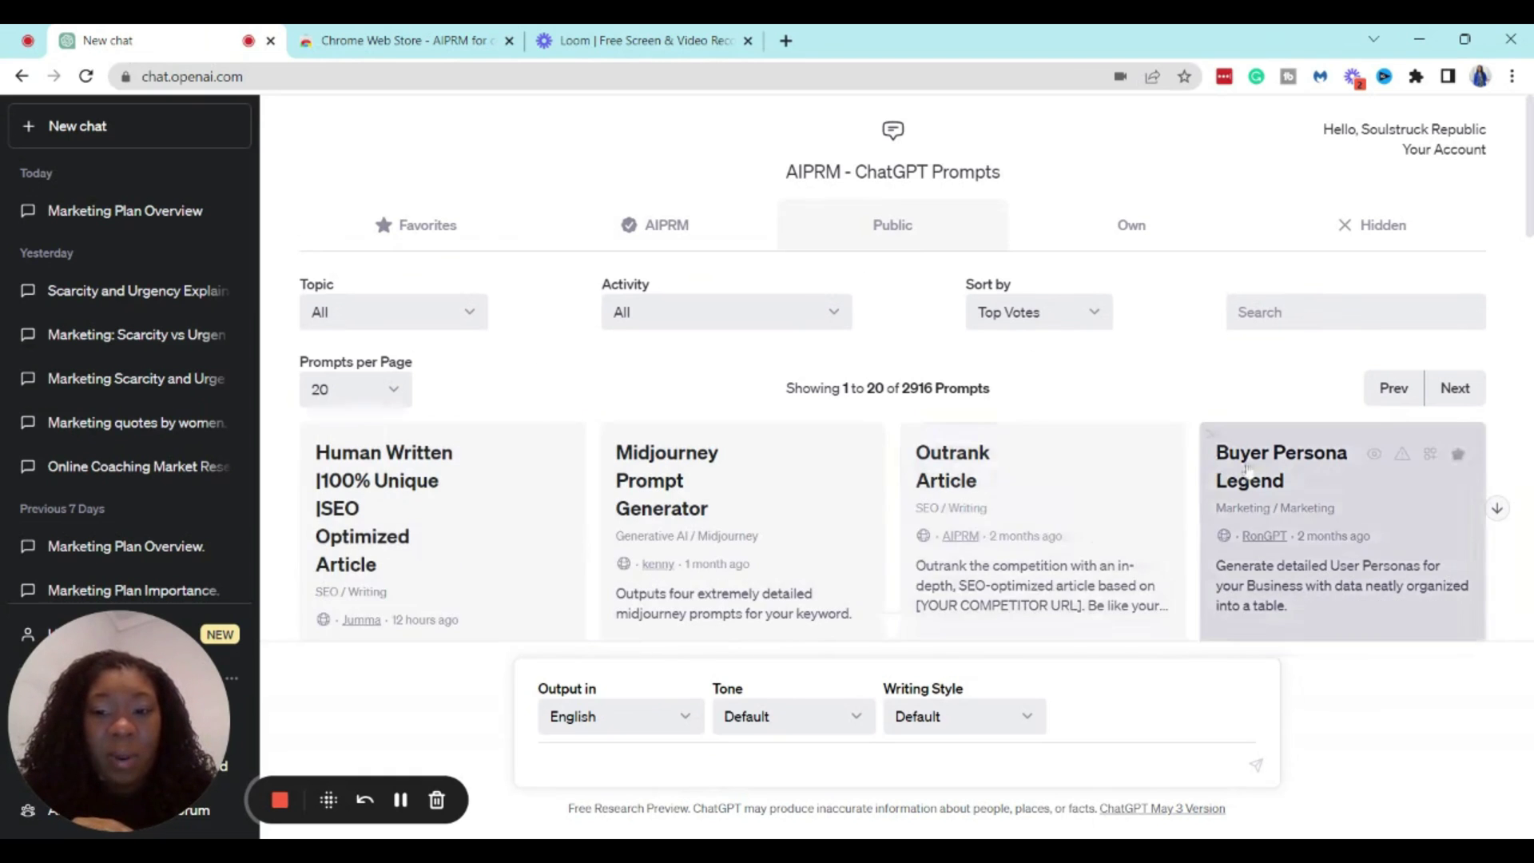
scroll(531, 451, down, 1)
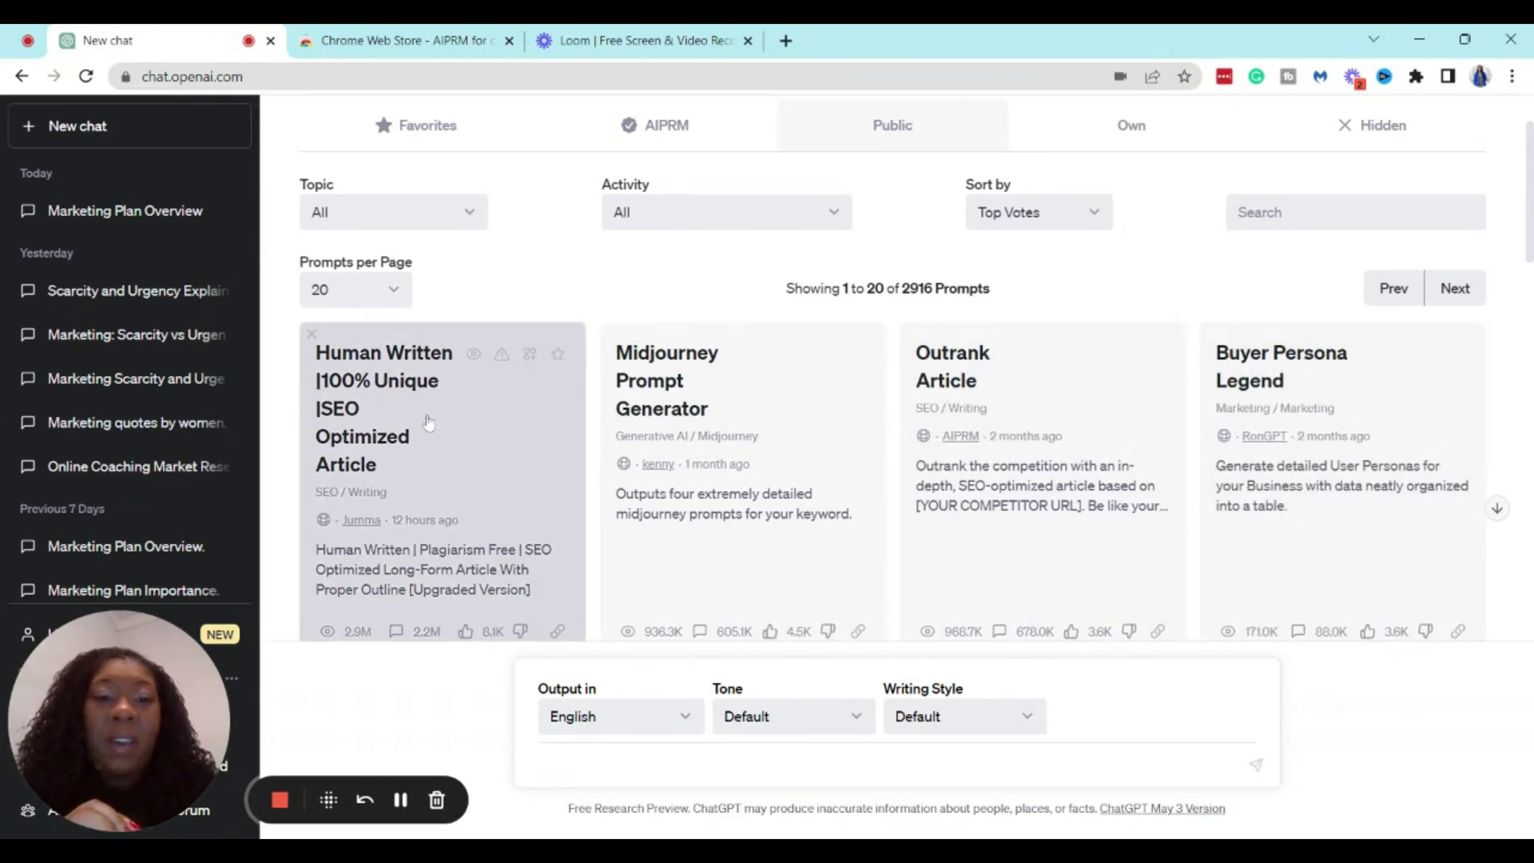
scroll(531, 380, up, 2)
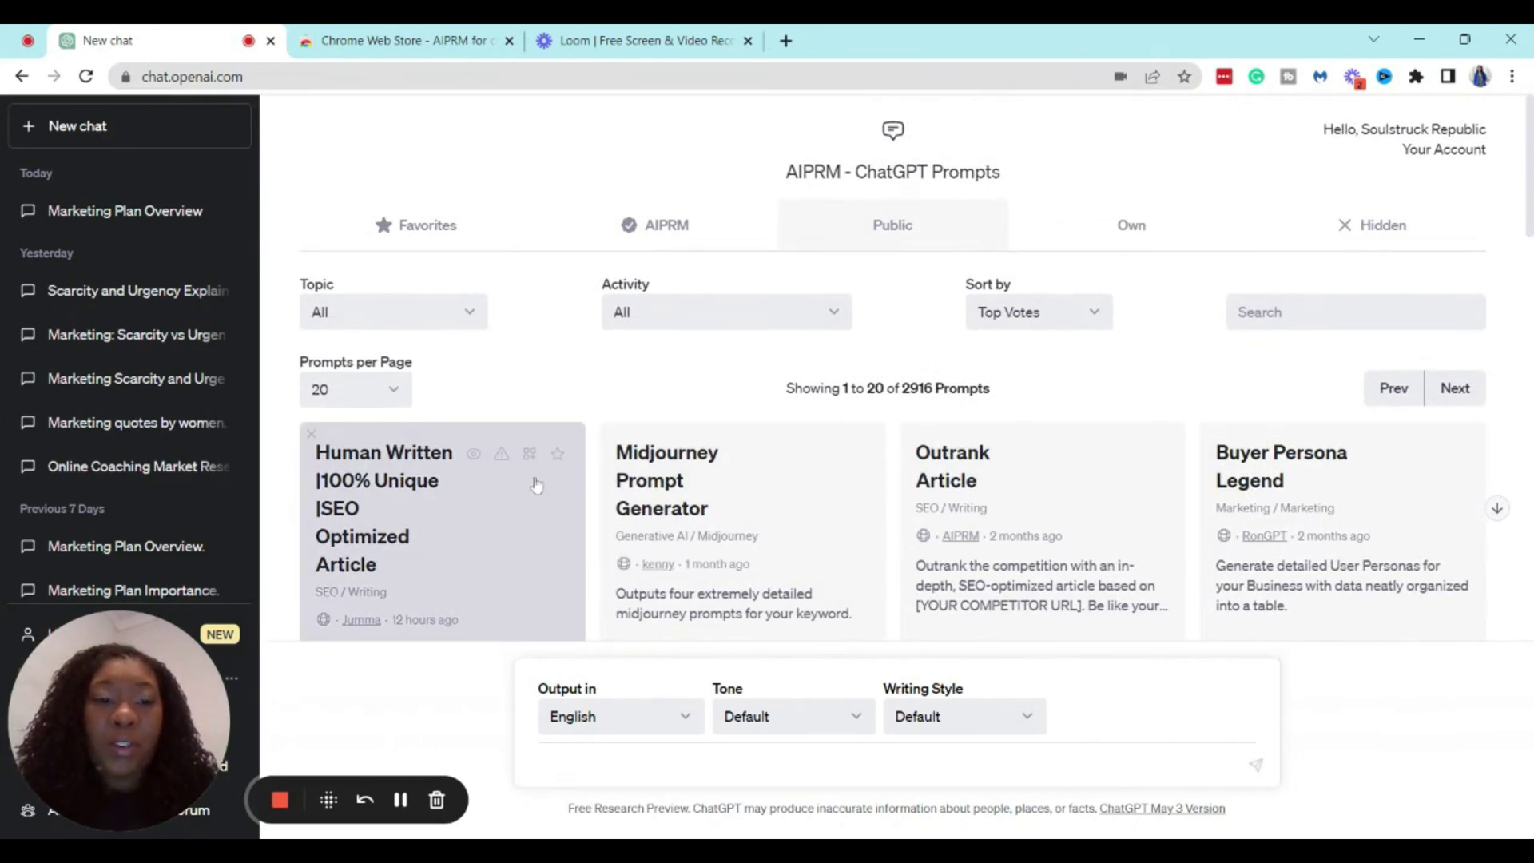
scroll(616, 435, down, 5)
scroll(617, 435, up, 6)
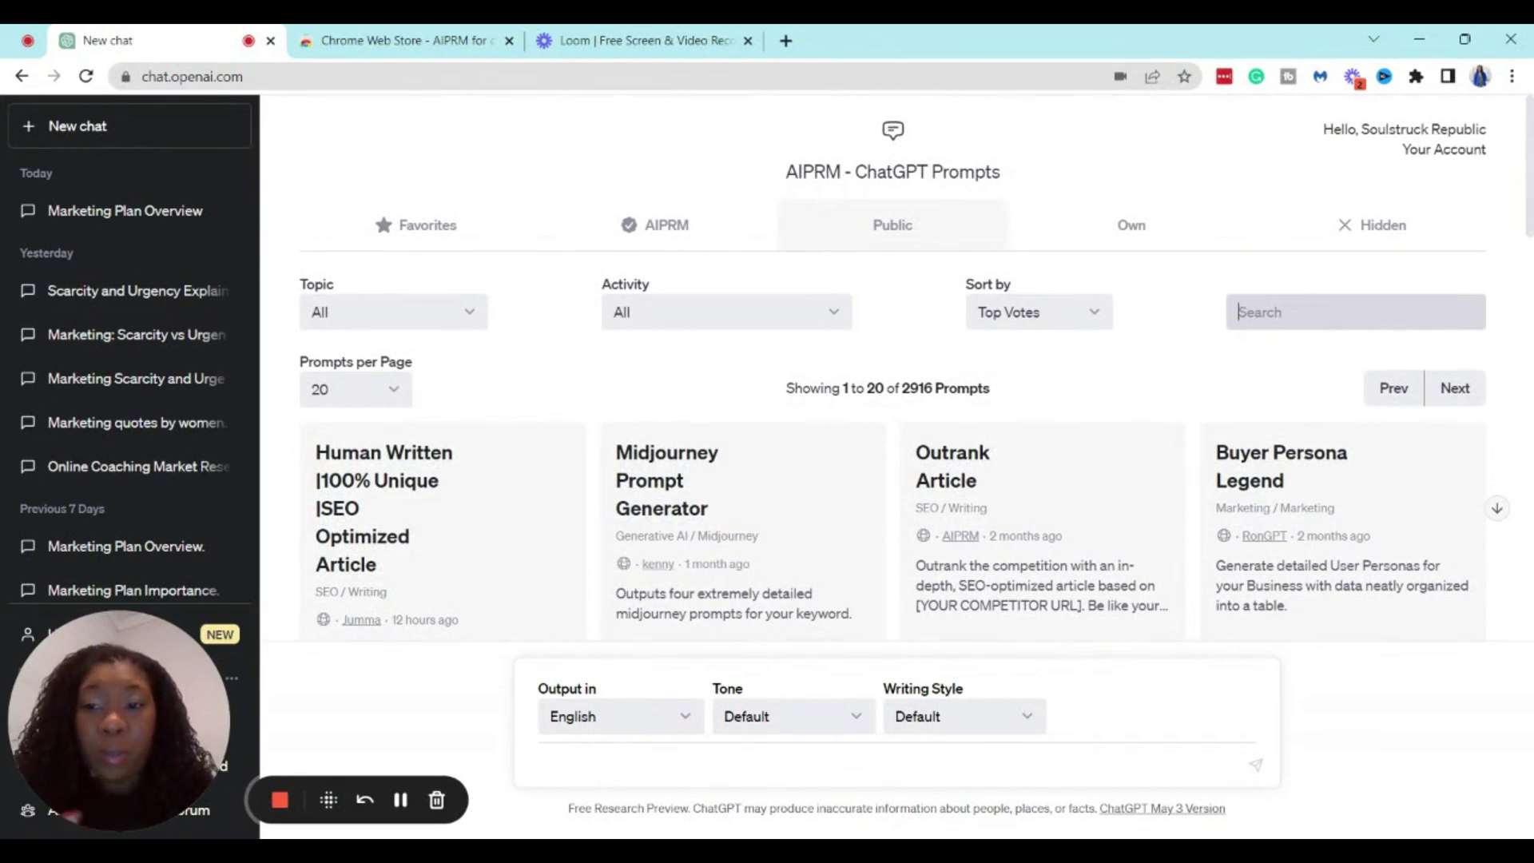
text(buye)
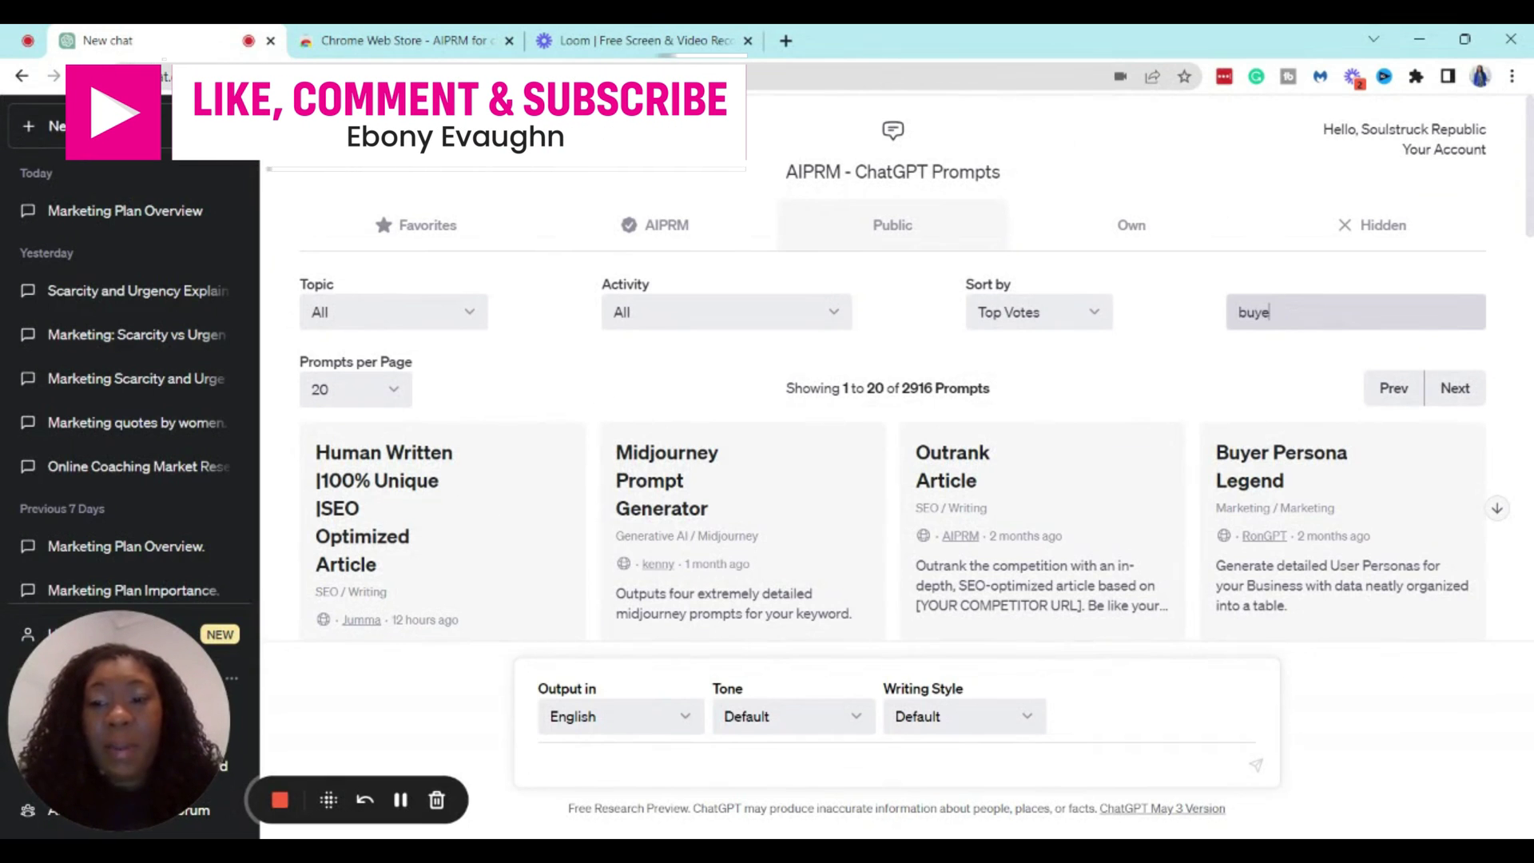
text(r persona)
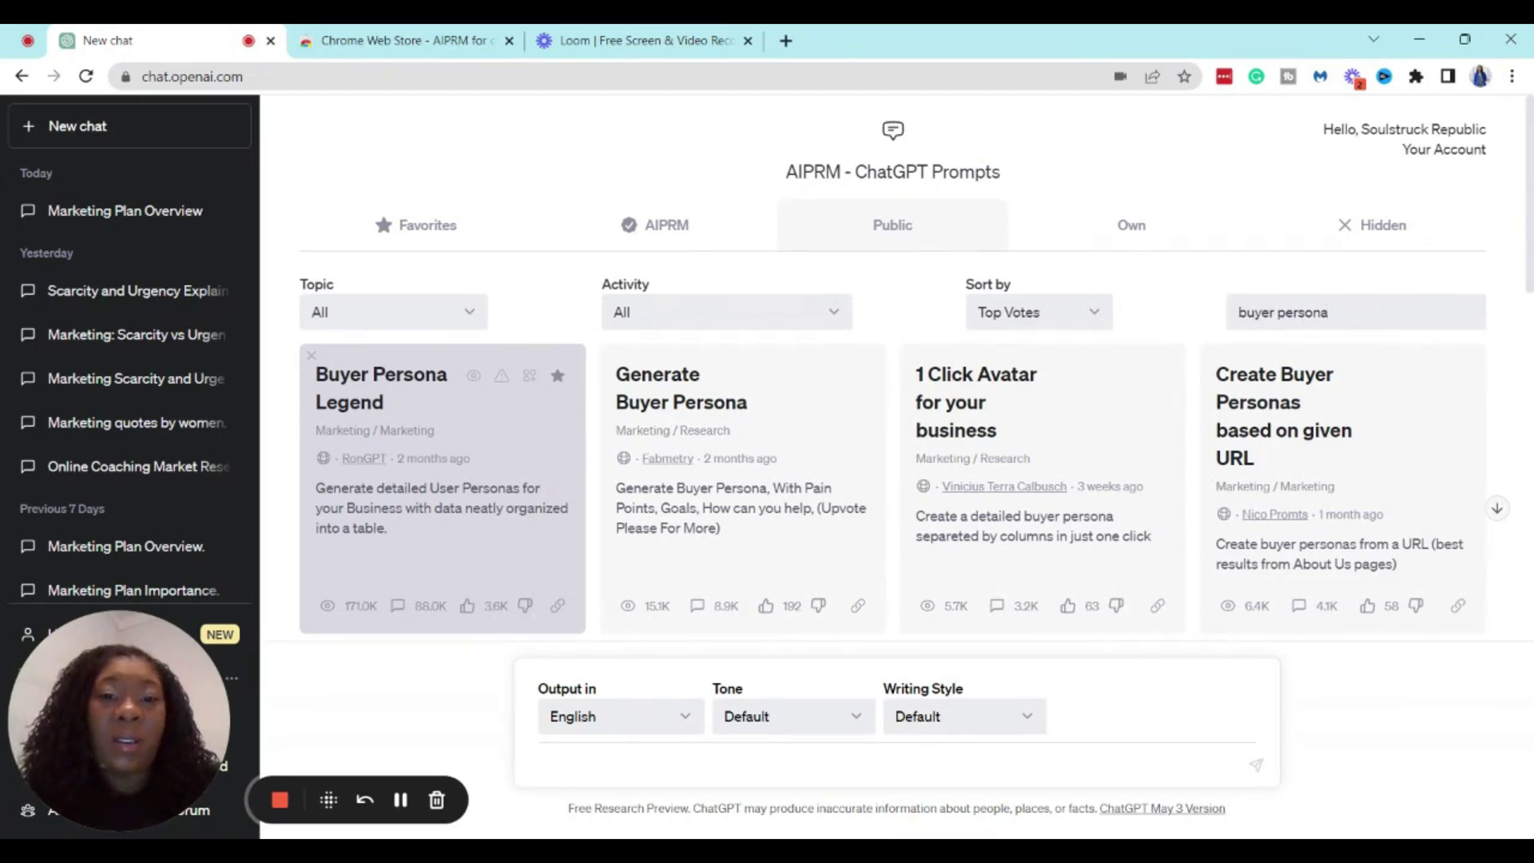
Load the Buyer Persona Legend template into the ChatGPT prompt box
click(358, 393)
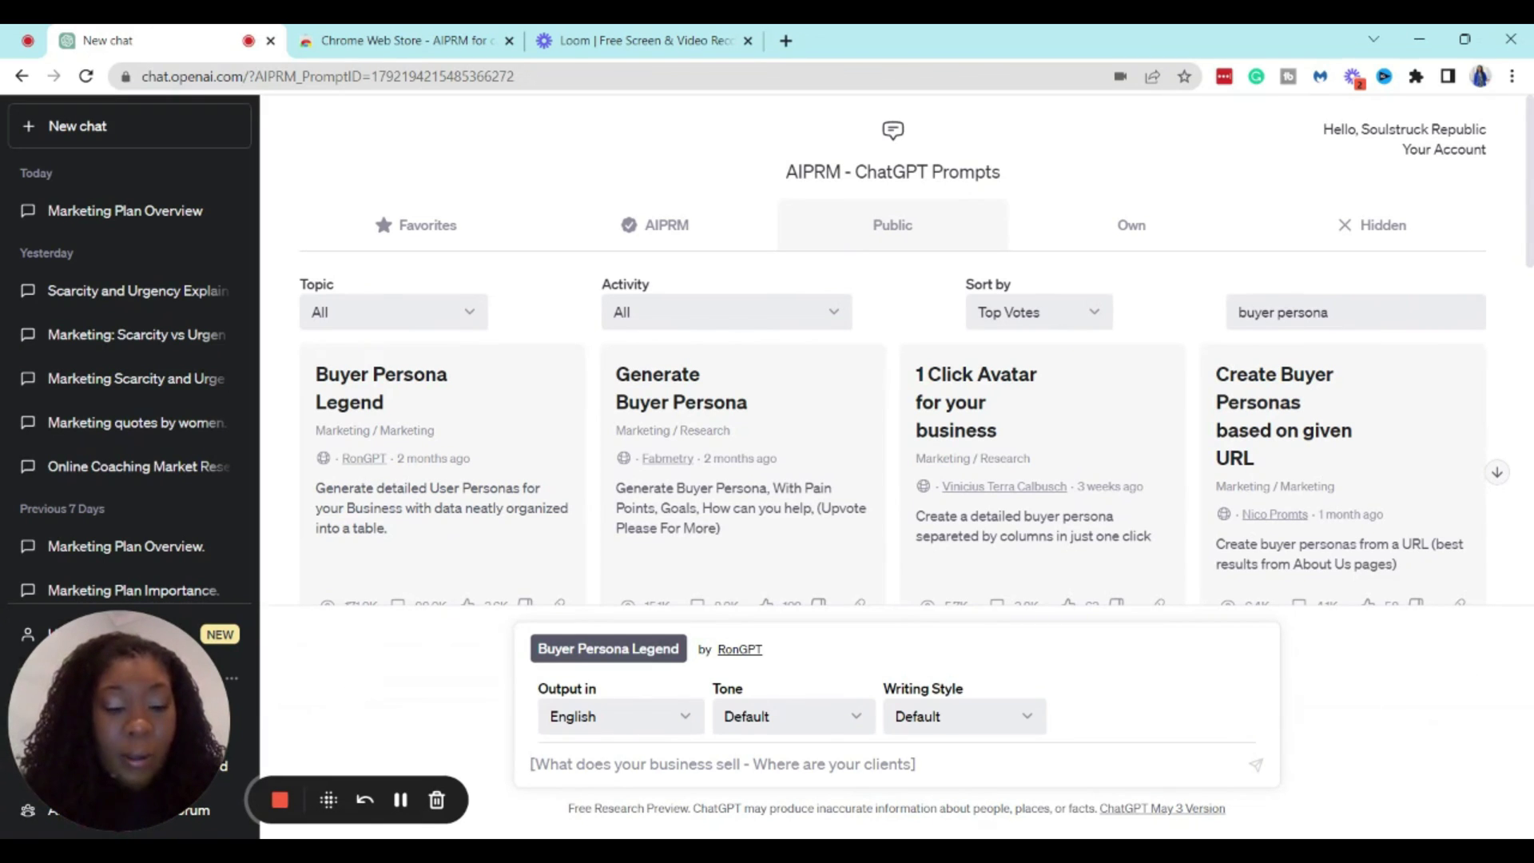
Enter 'image consulting services for female entrepreneurs' as the business, correcting the typos
text(imag)
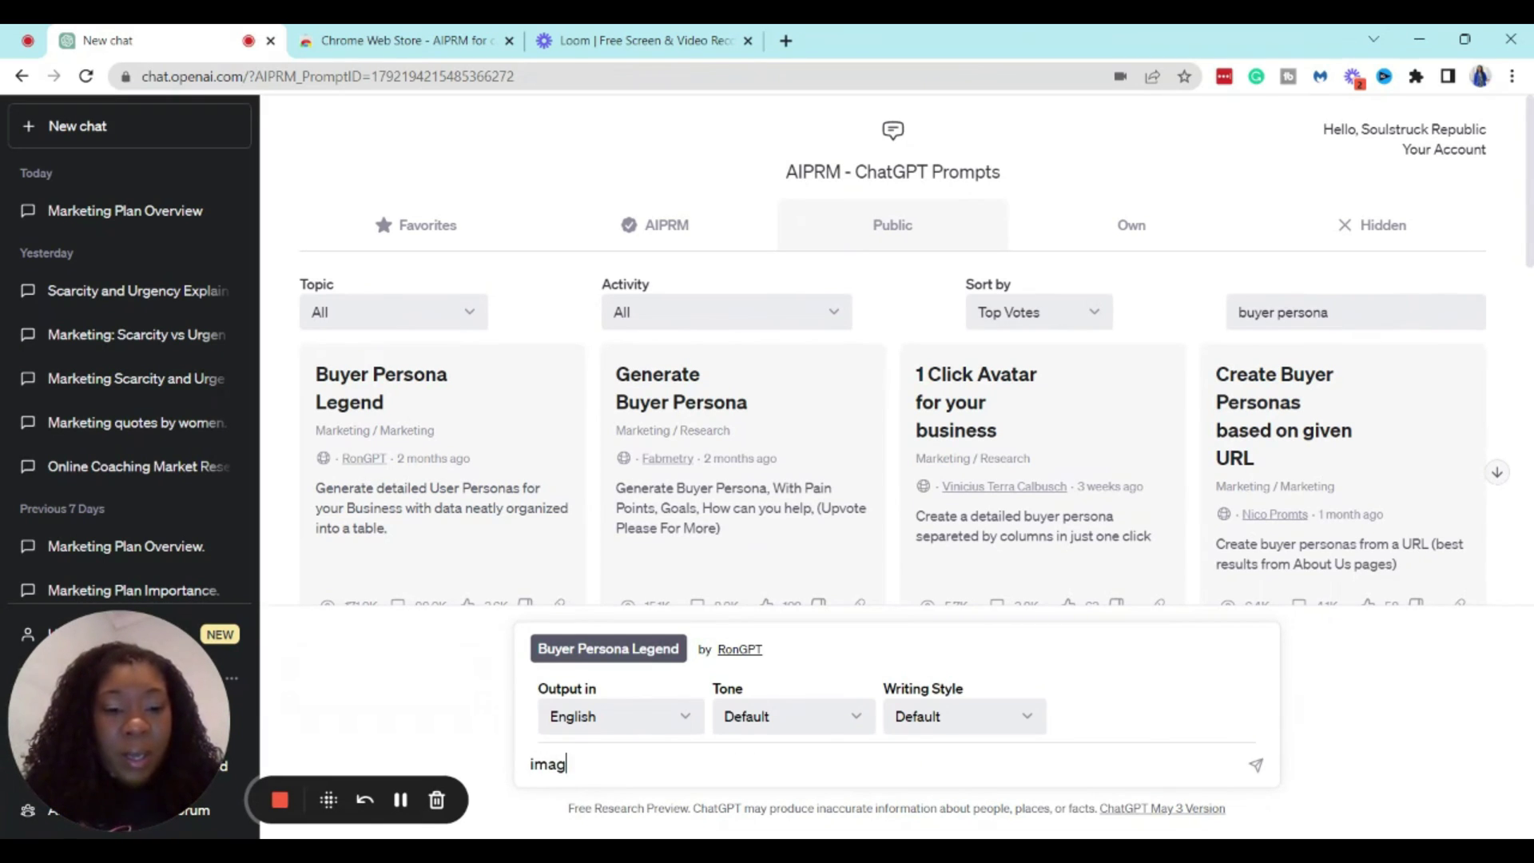
text(e coul)
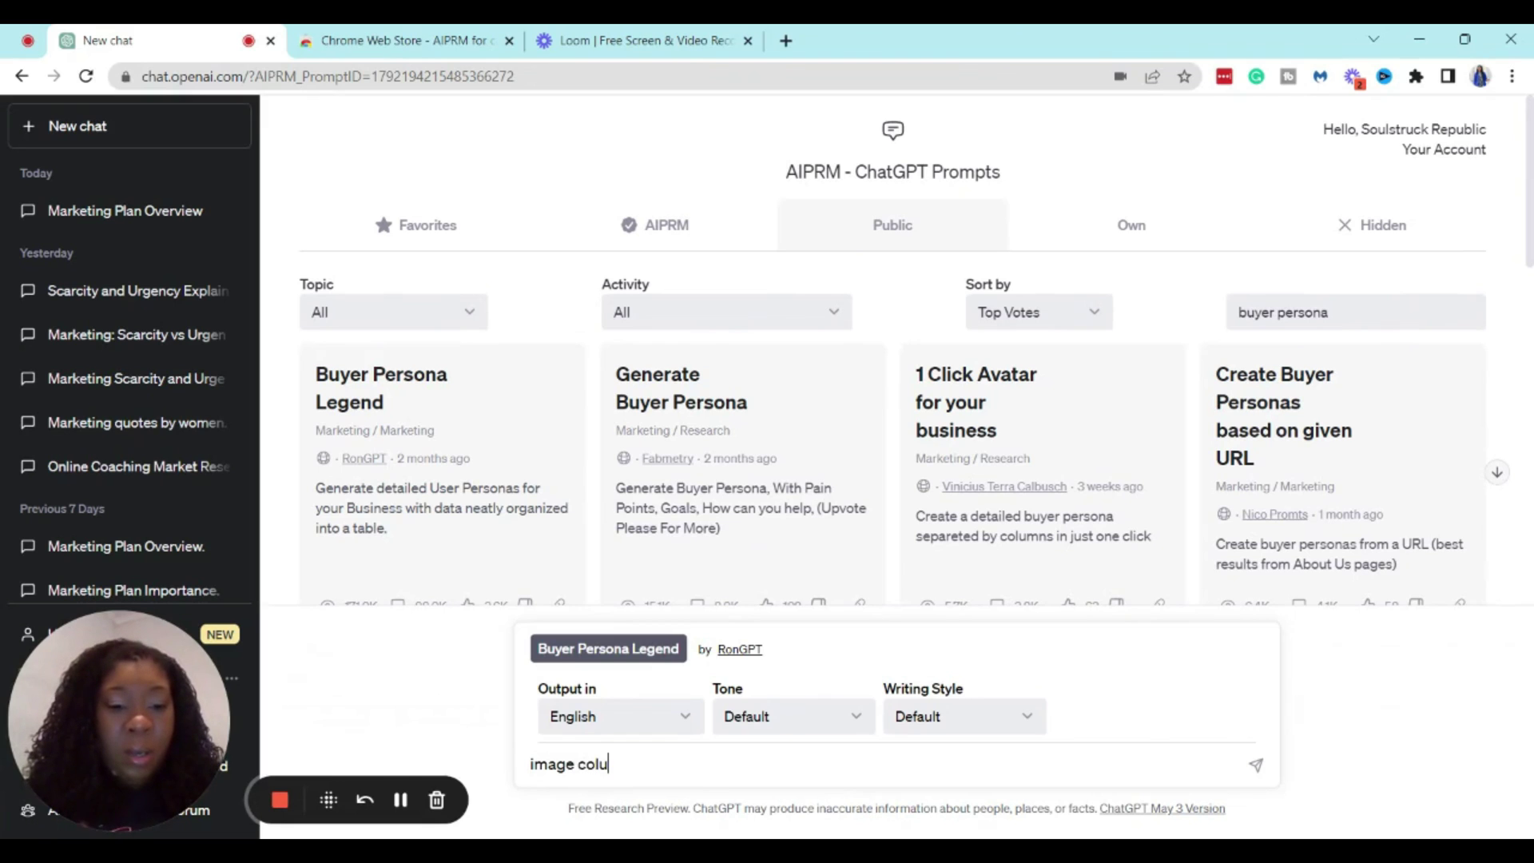
key(BackSpace)
key(BackSpace)
text(l)
key(BackSpace)
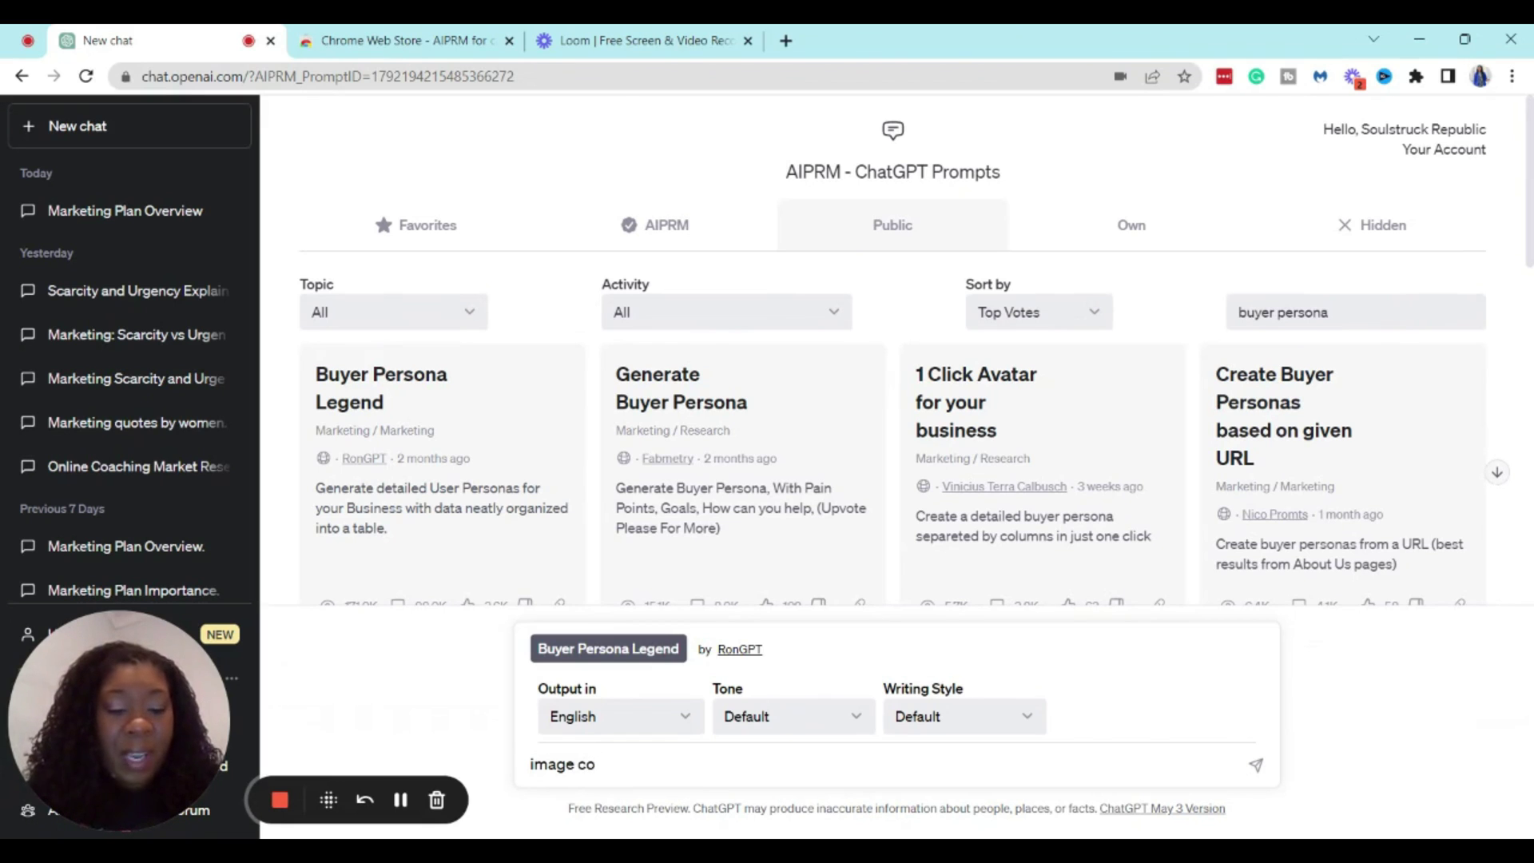
text(onsult)
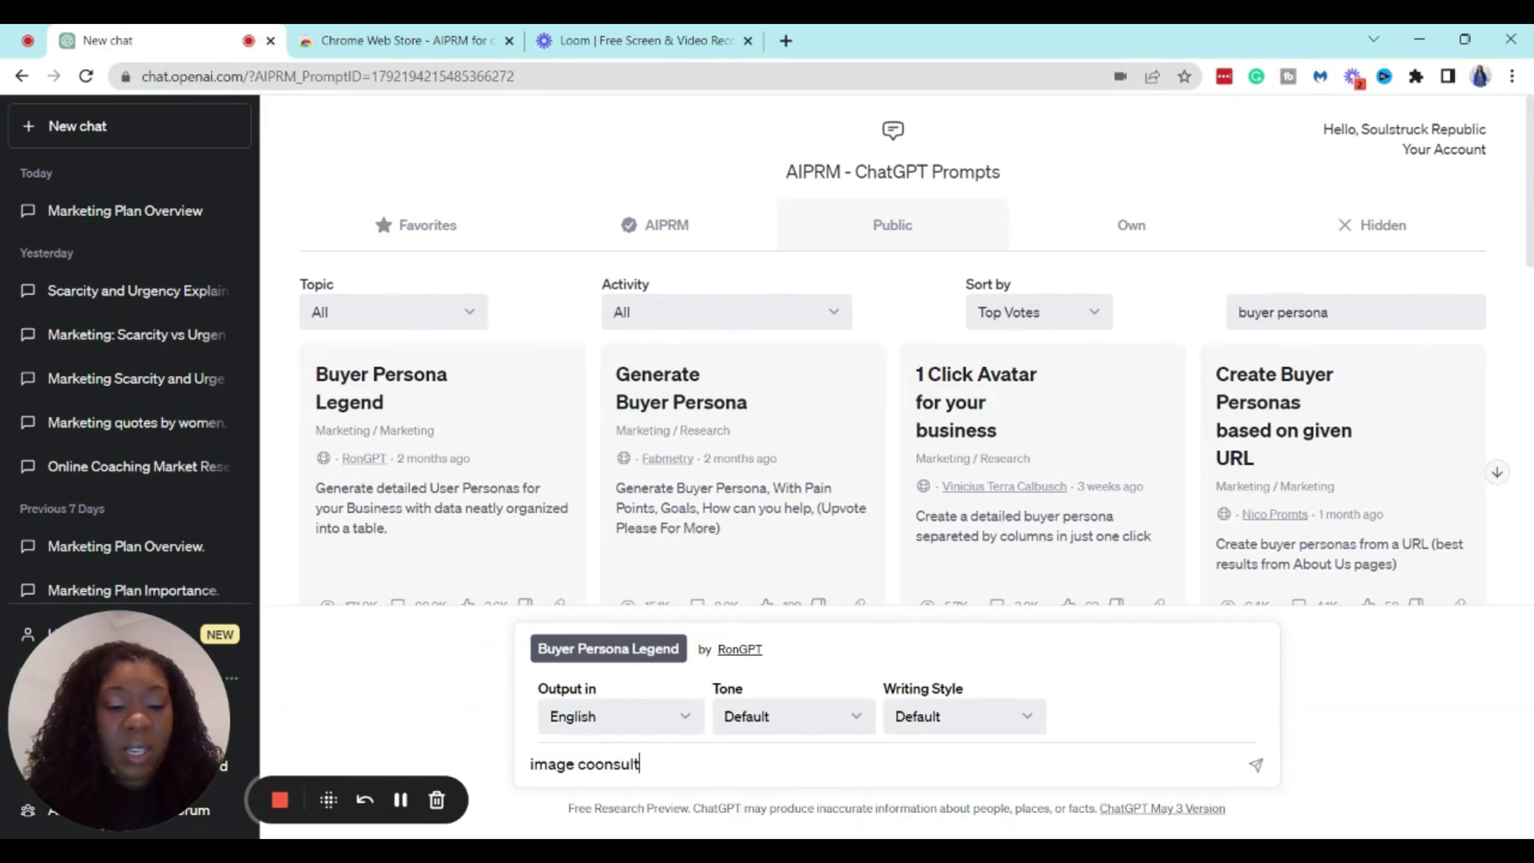
text(ing services )
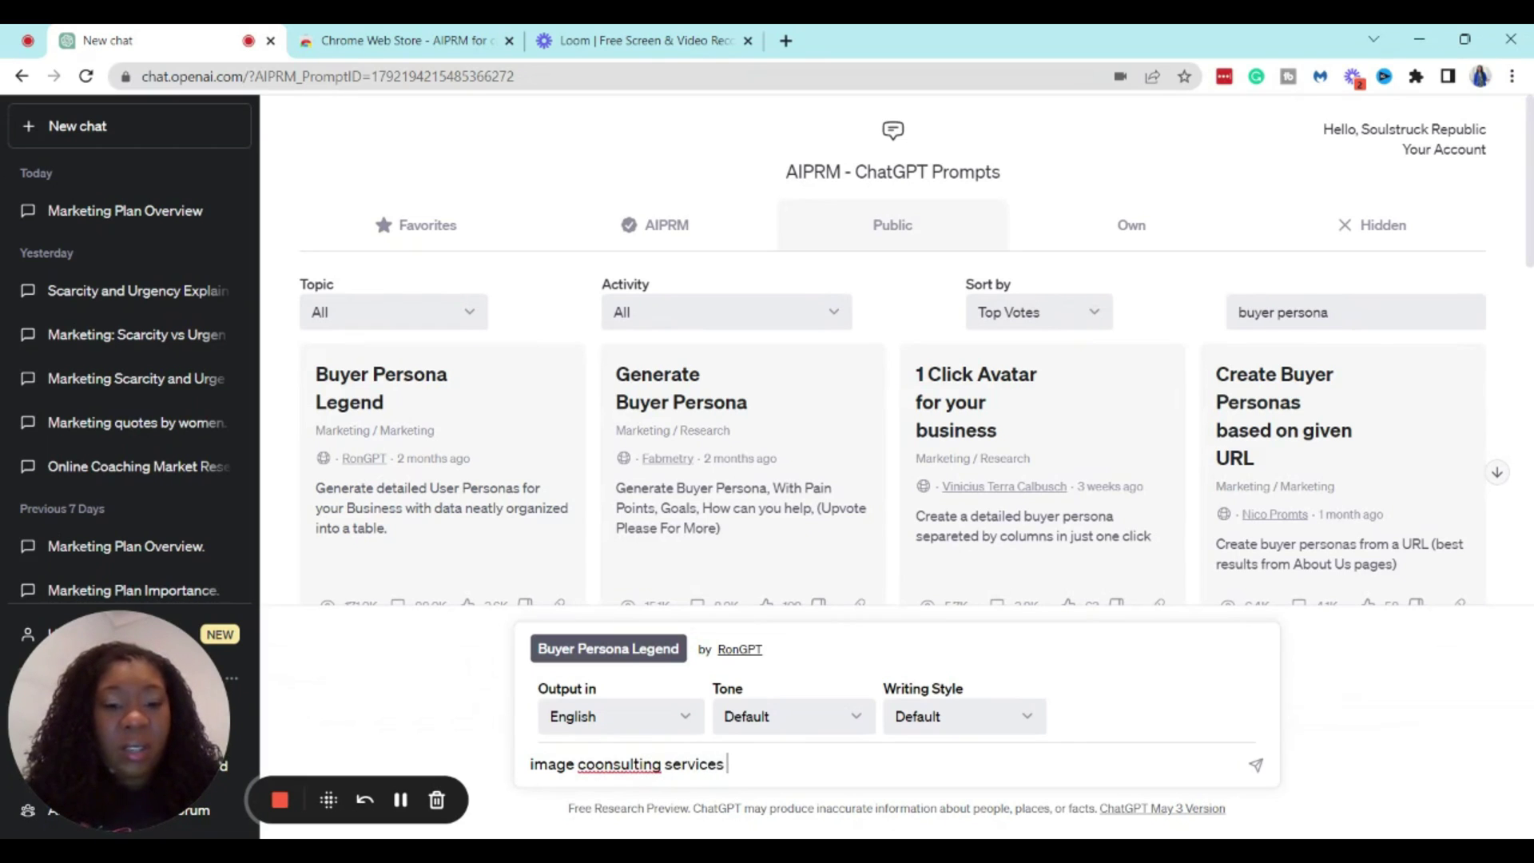
text(for fema)
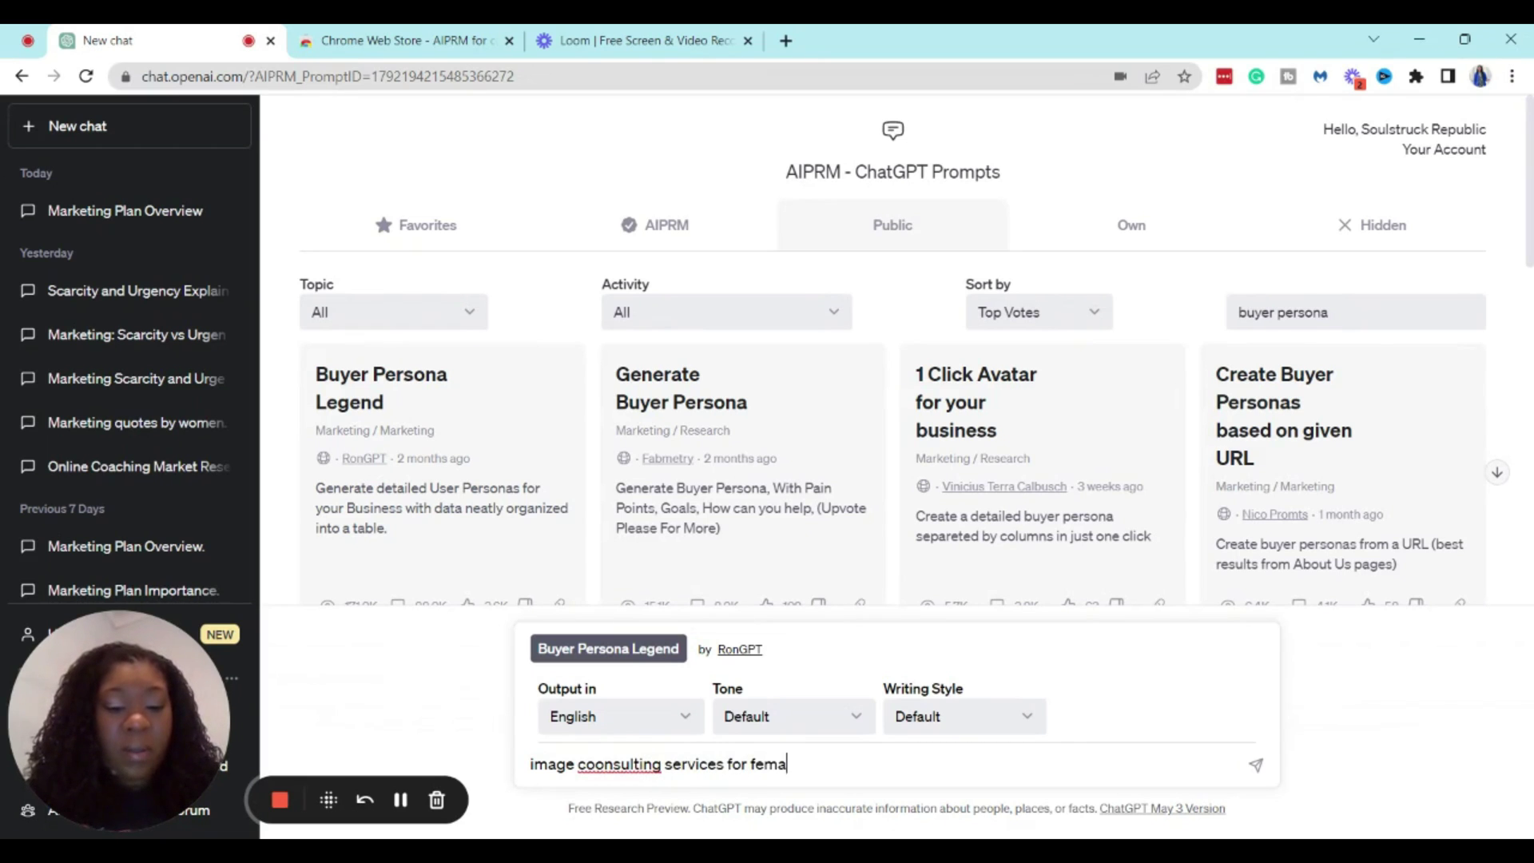
text(le entrep)
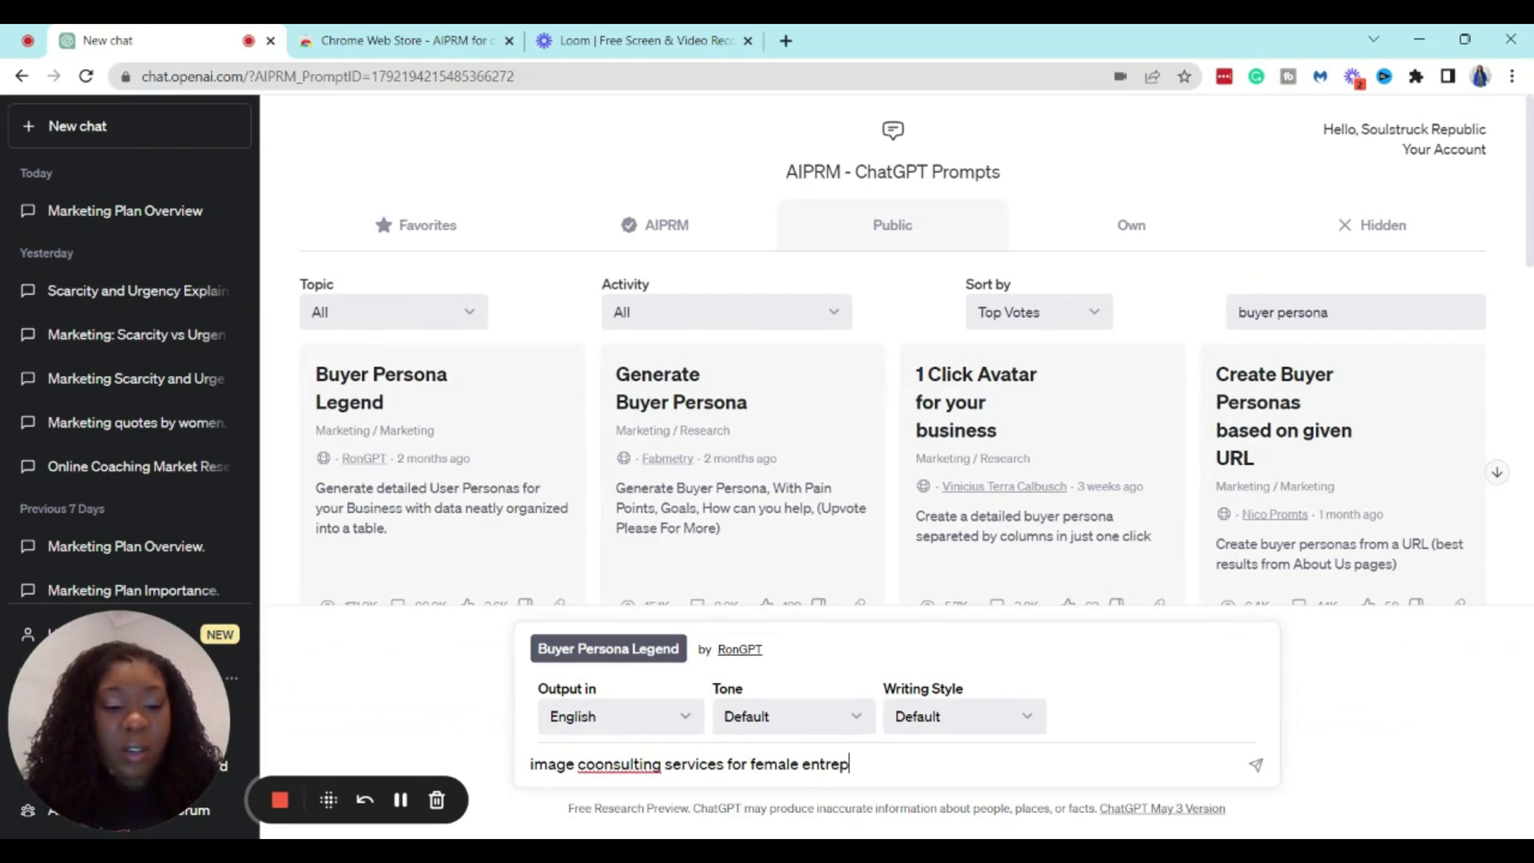
text(reneurs)
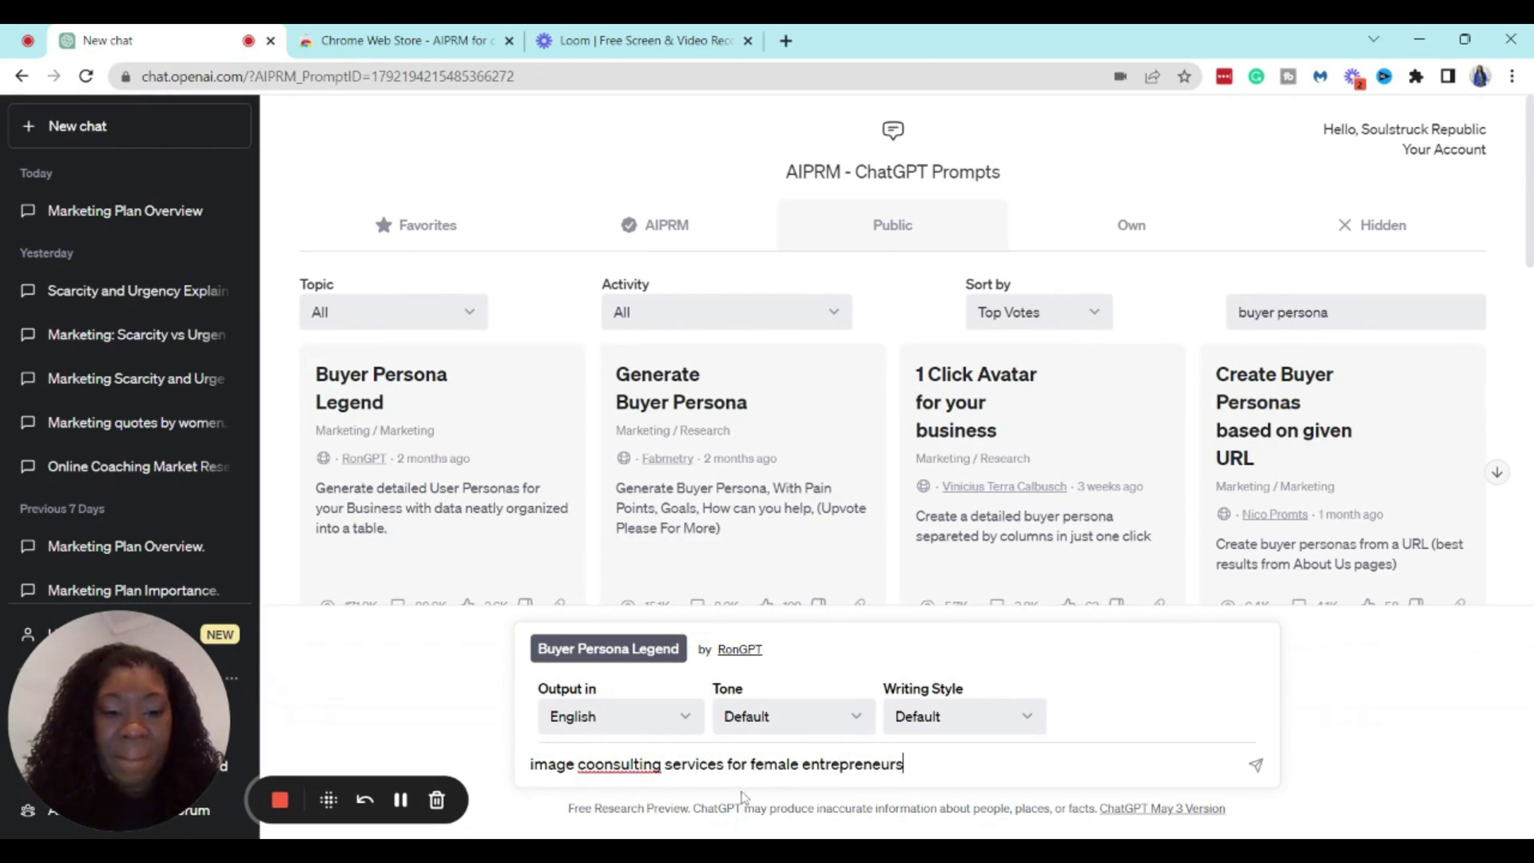
click(604, 763)
key(BackSpace)
Add the location 'Atlanta, GA' to the prompt and submit it
click(897, 763)
text(- hou)
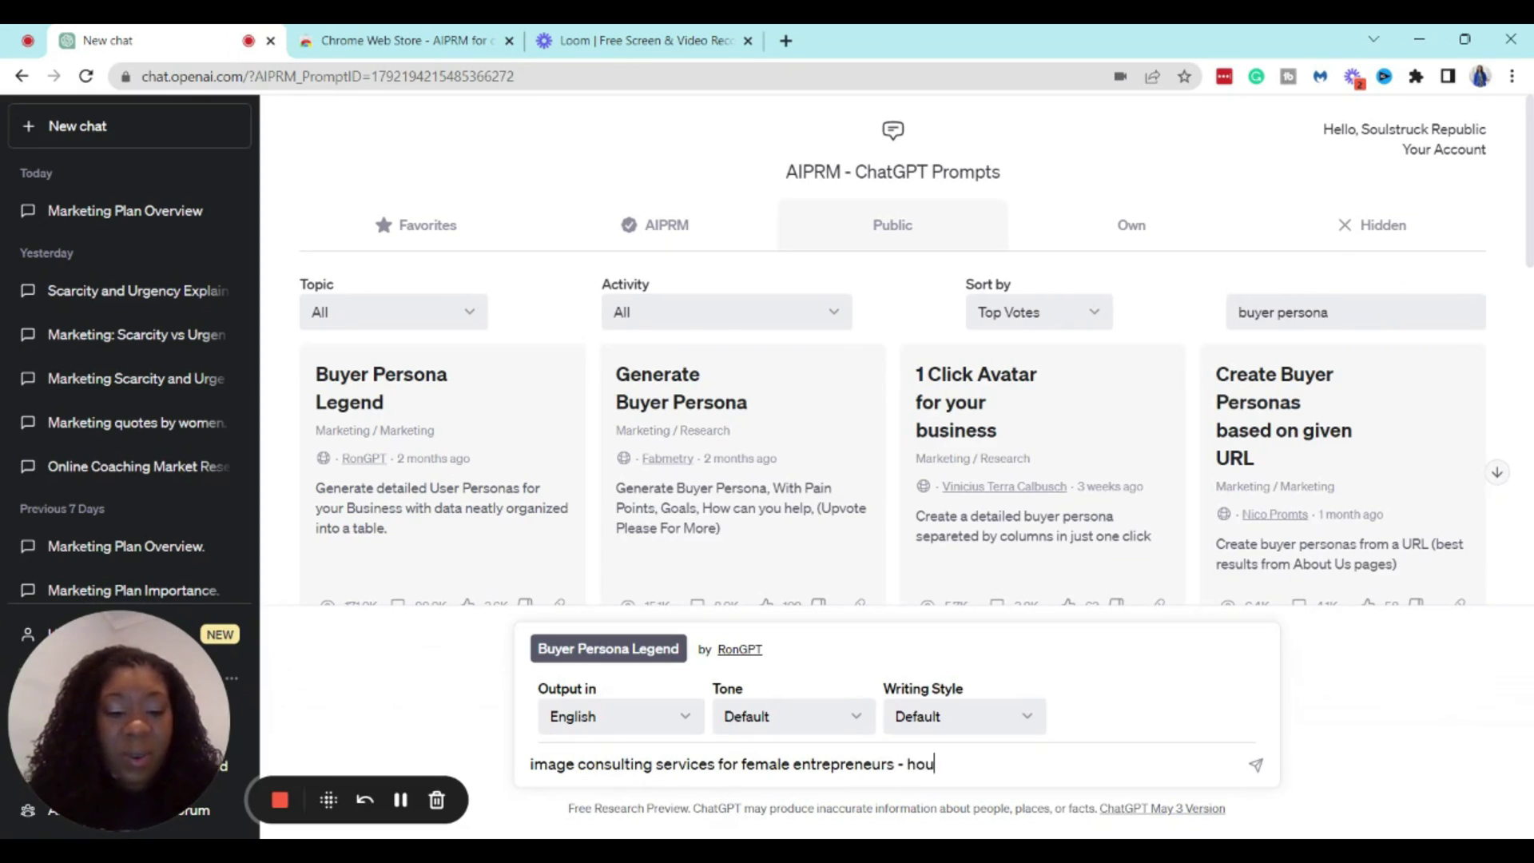
text(ston,)
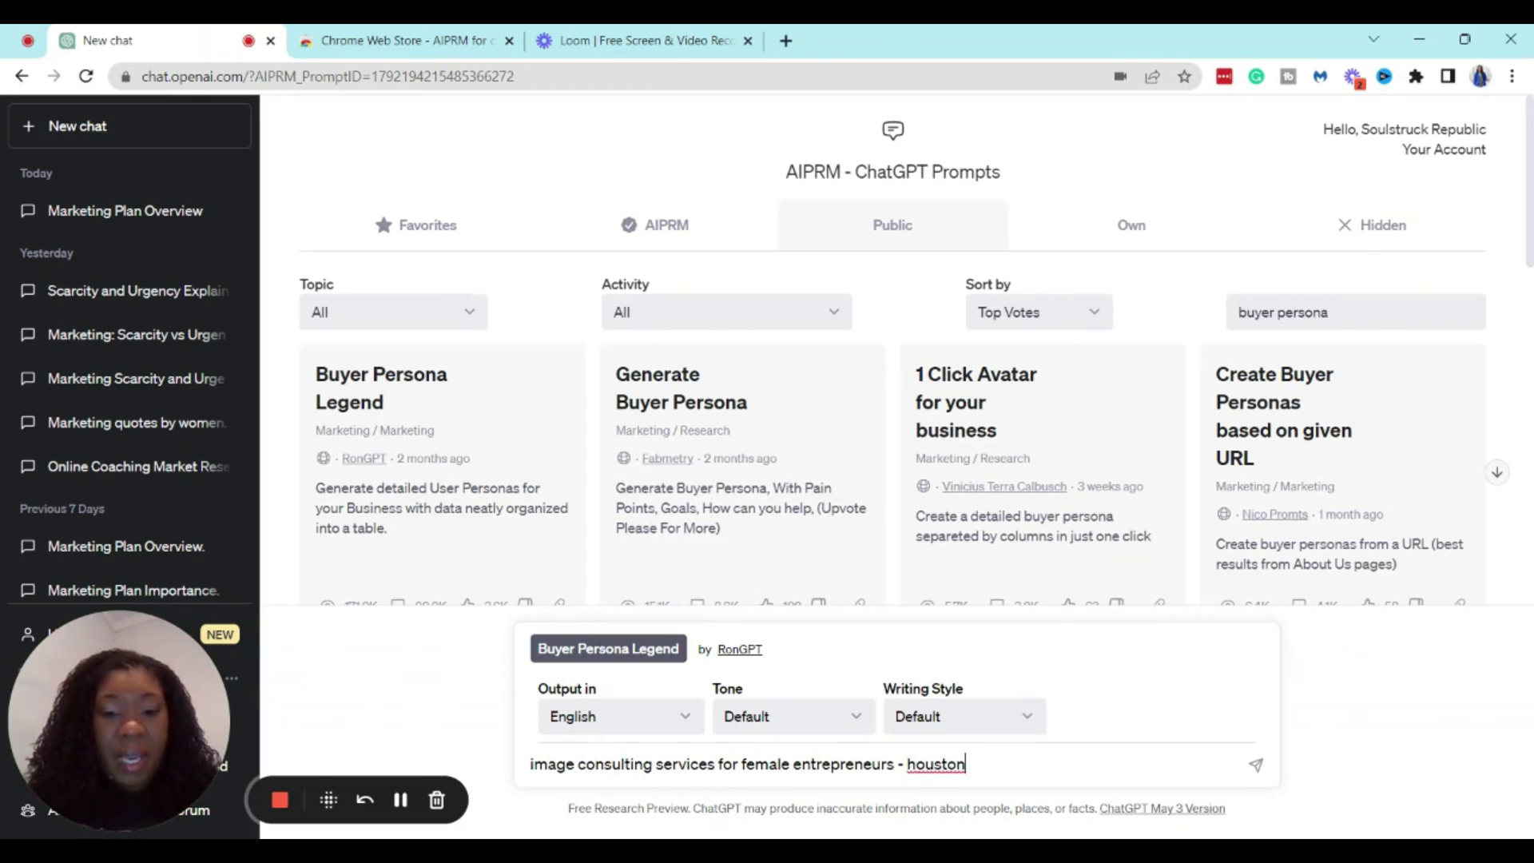
key(BackSpace)
key(BackSpace)
key(BackSpace)
key(BackSpace)
key(BackSpace)
key(BackSpace)
key(BackSpace)
key(BackSpace)
key(BackSpace)
text(Atlanta)
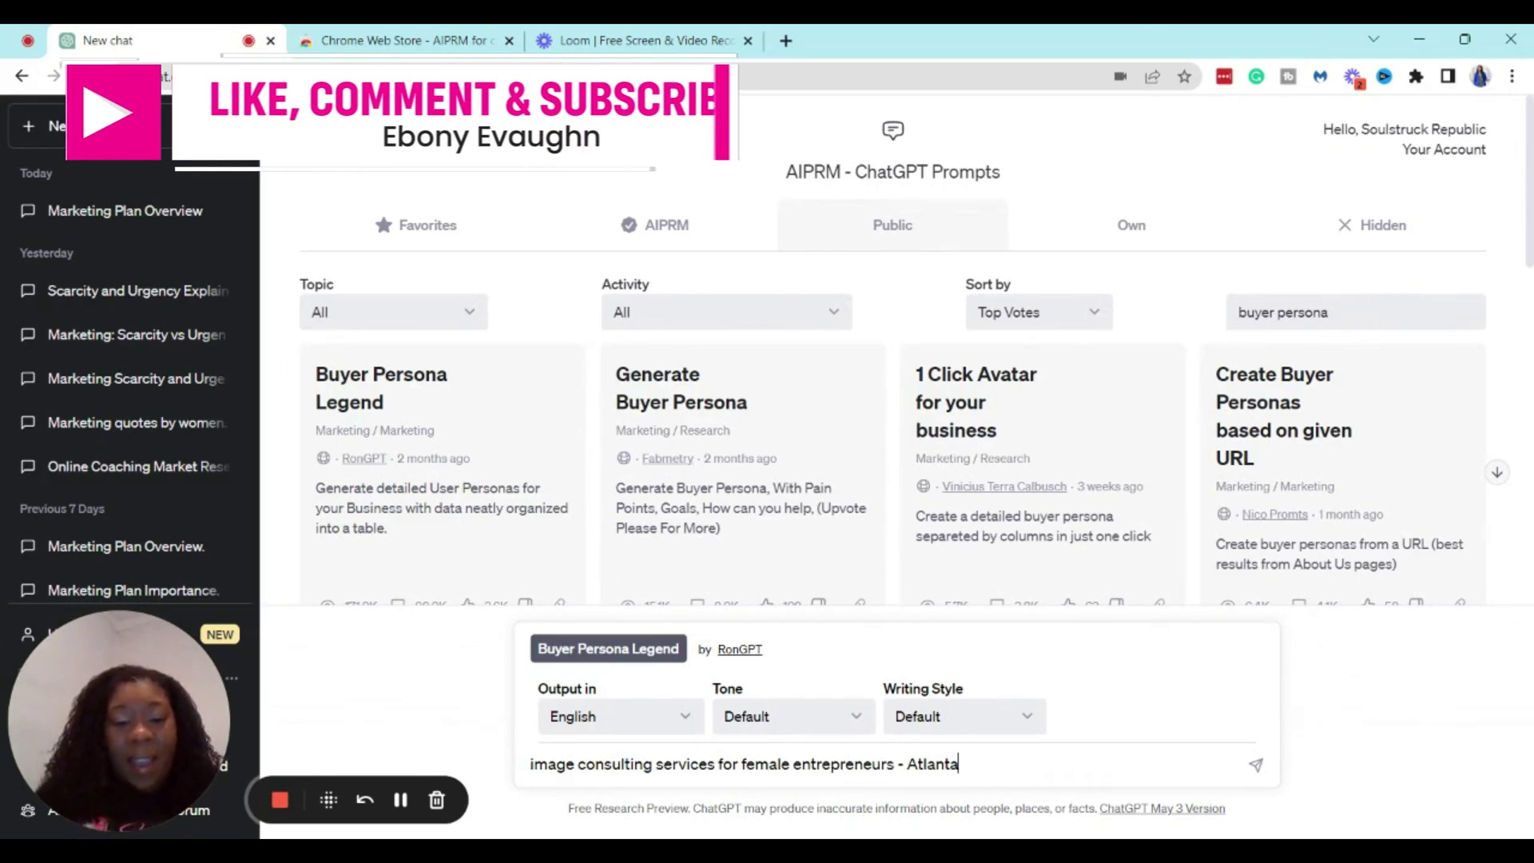
text(, GA)
key(Return)
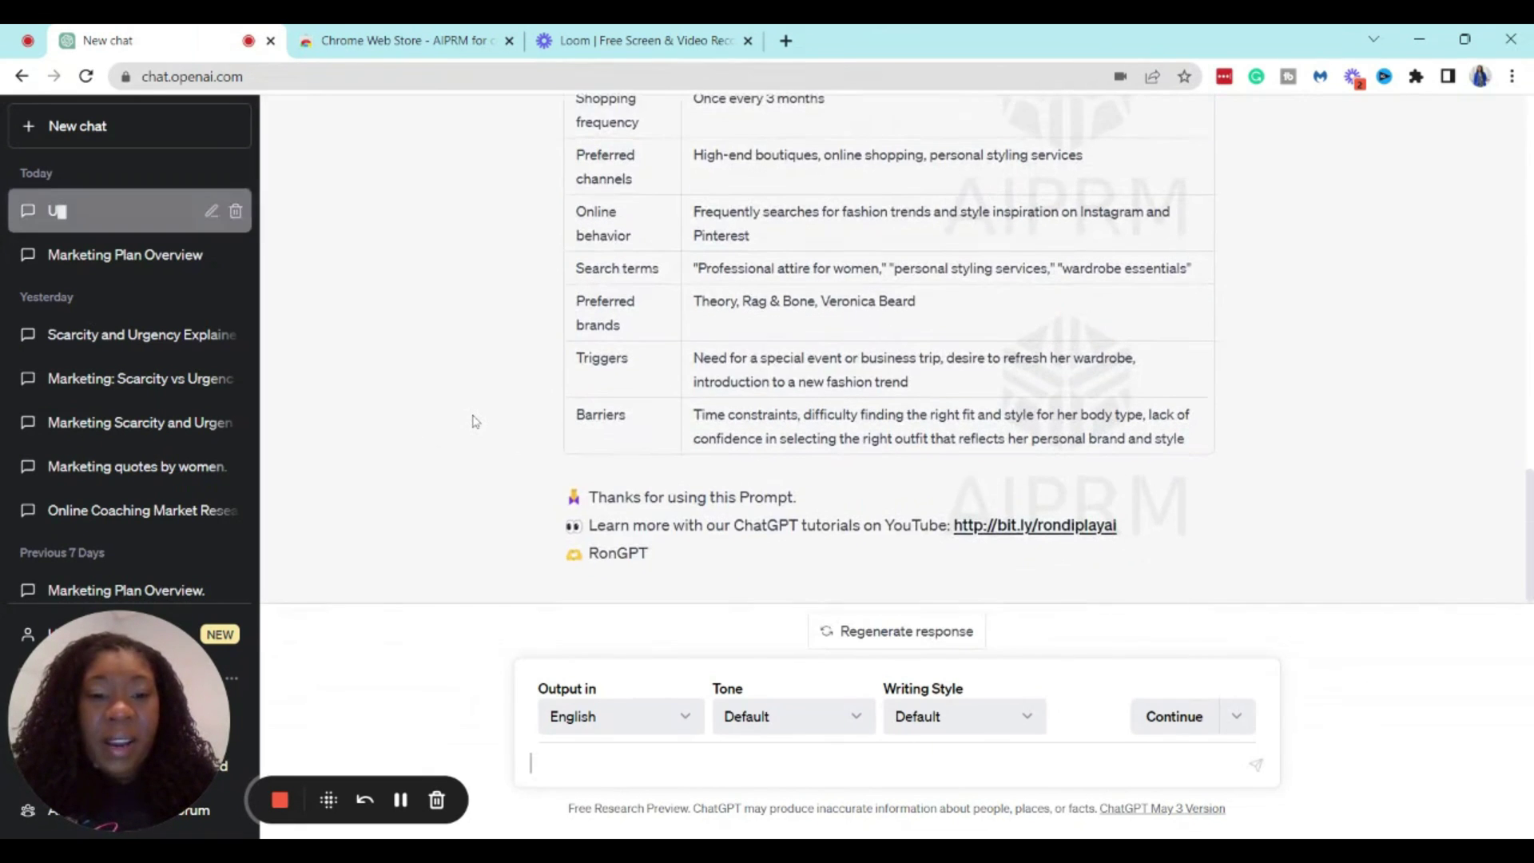
scroll(475, 421, up, 10)
scroll(475, 420, up, 3)
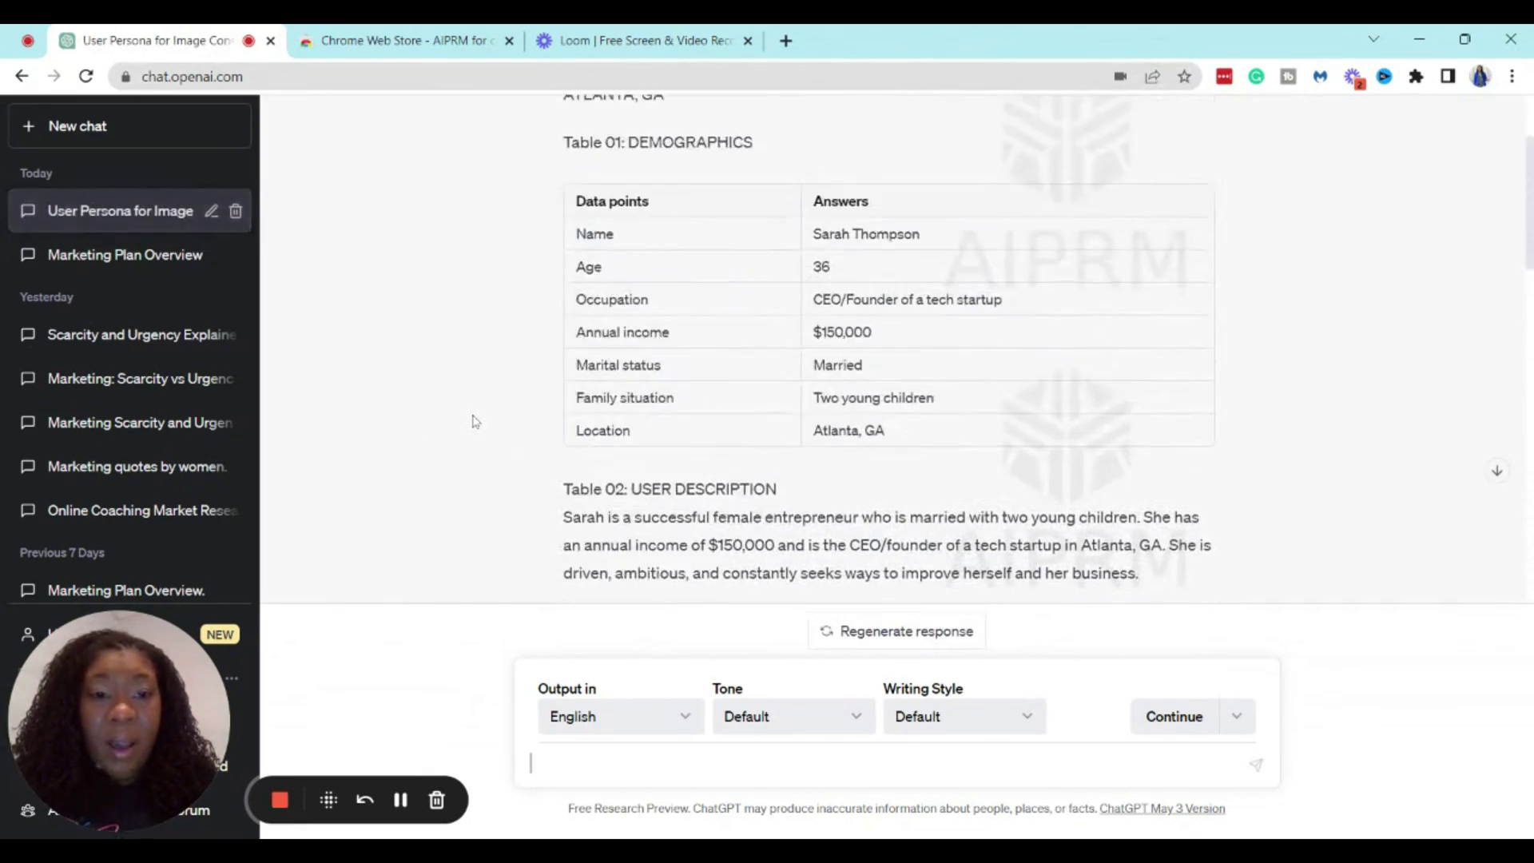
scroll(472, 421, up, 1)
scroll(472, 421, down, 2)
scroll(513, 263, up, 1)
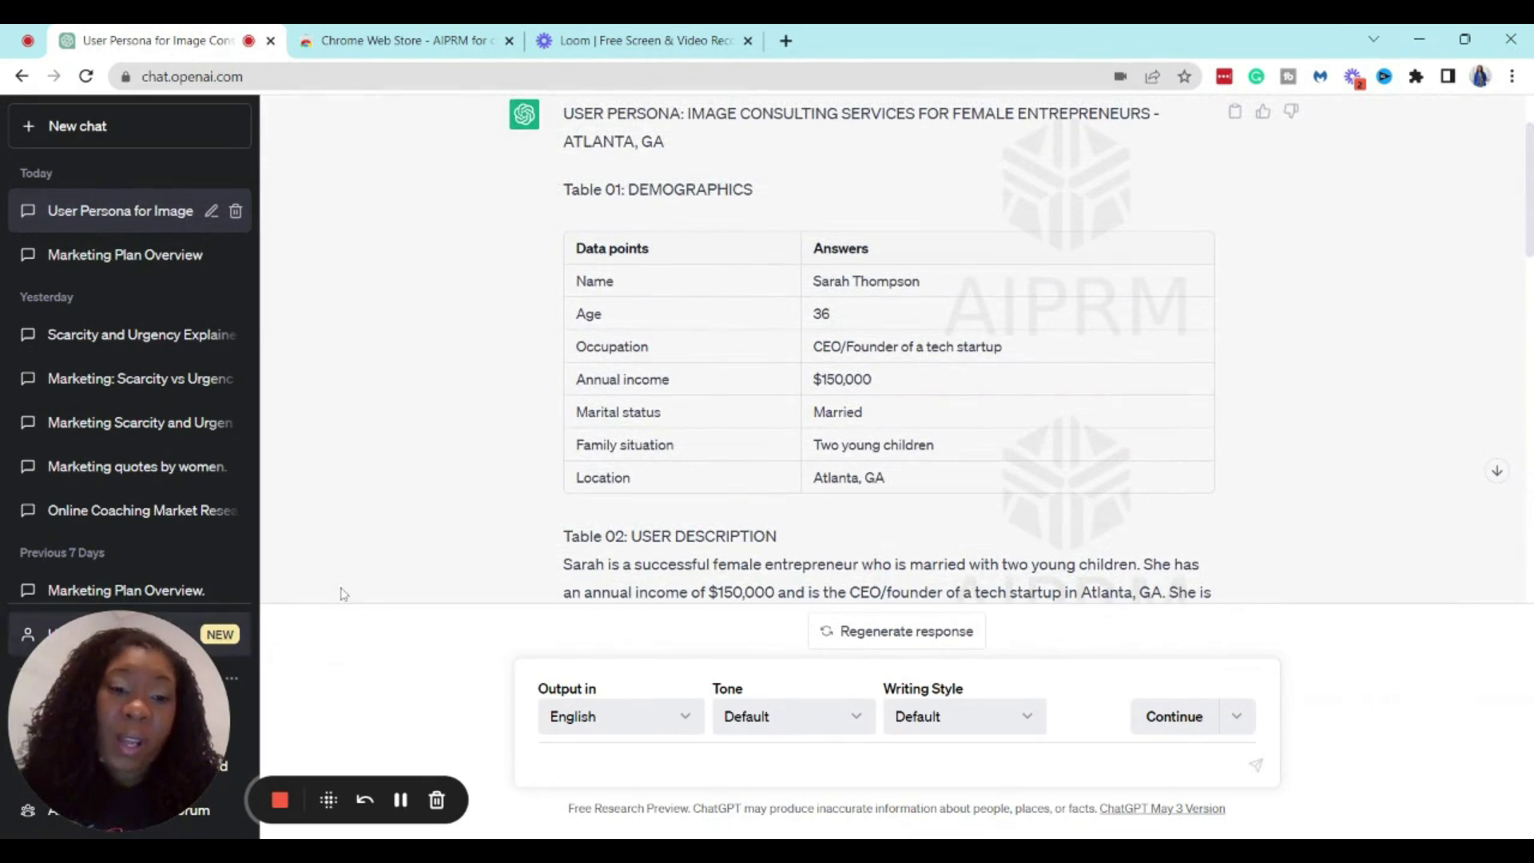
scroll(679, 511, down, 3)
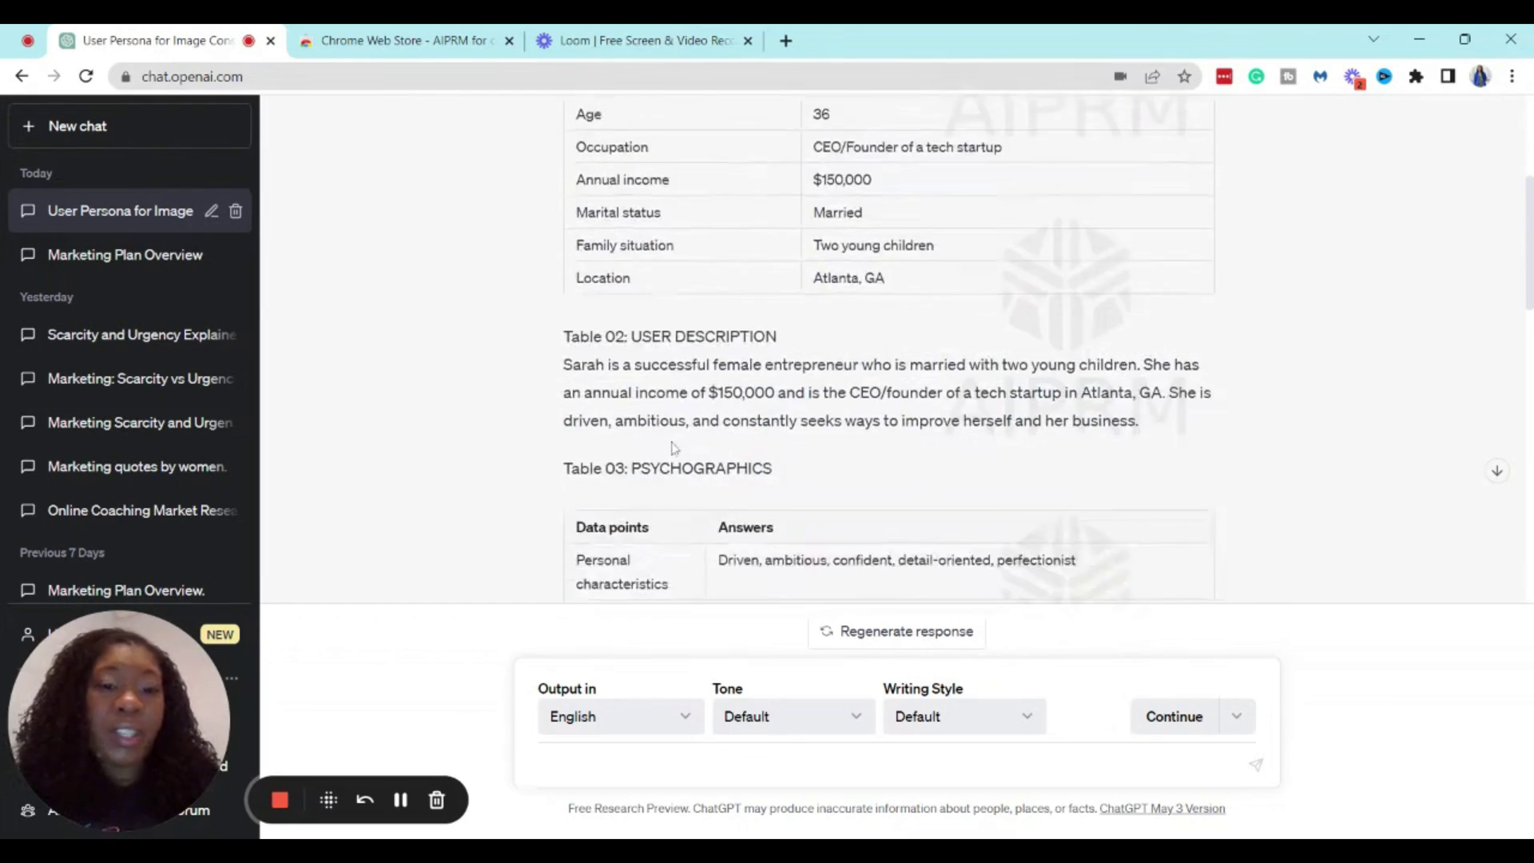
scroll(671, 450, down, 3)
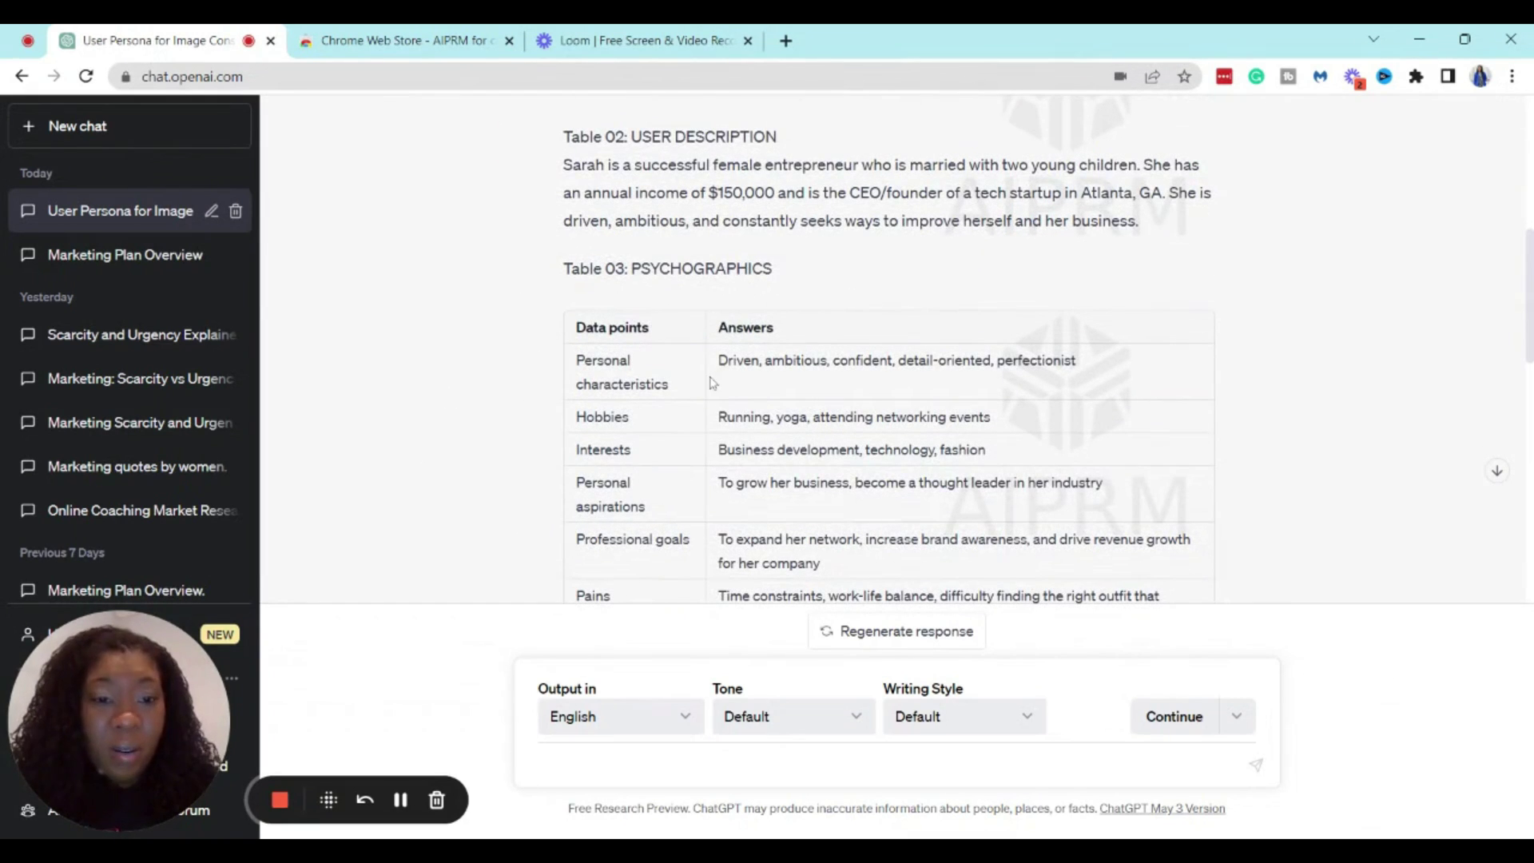
scroll(713, 383, down, 7)
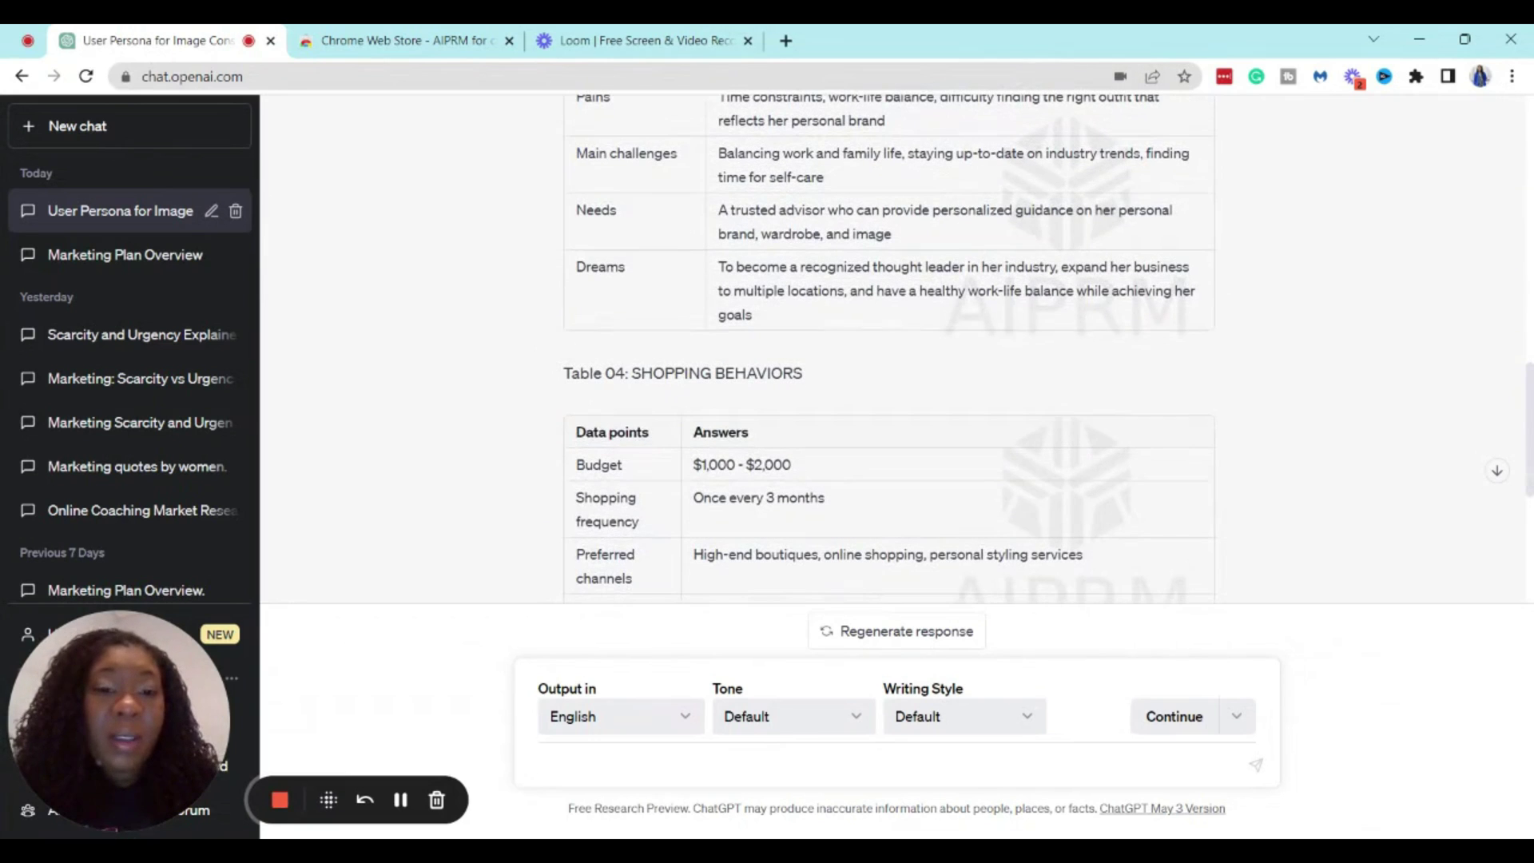
scroll(730, 411, down, 4)
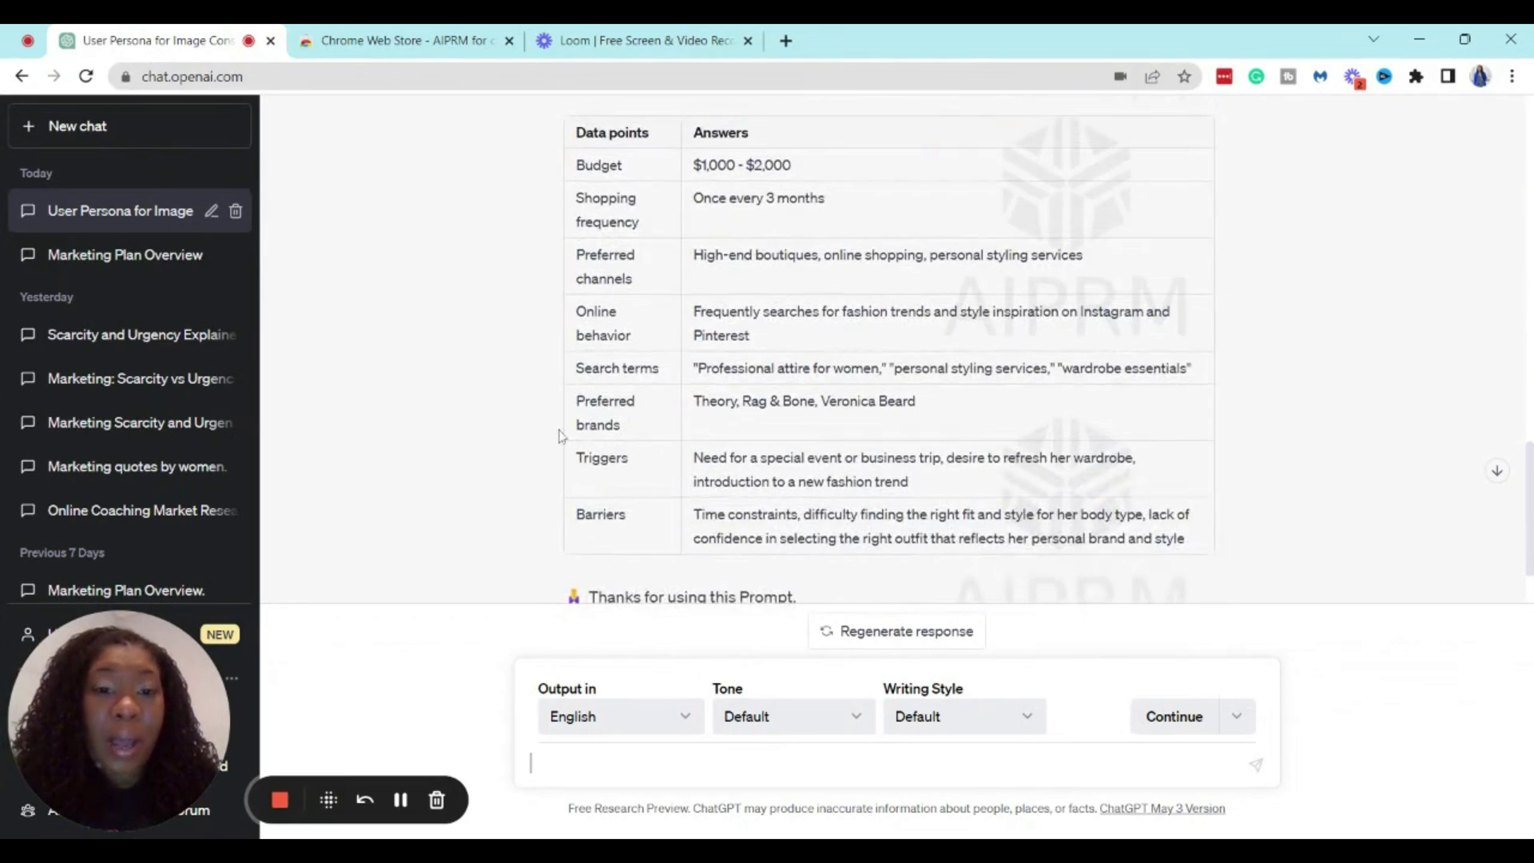
scroll(559, 436, up, 15)
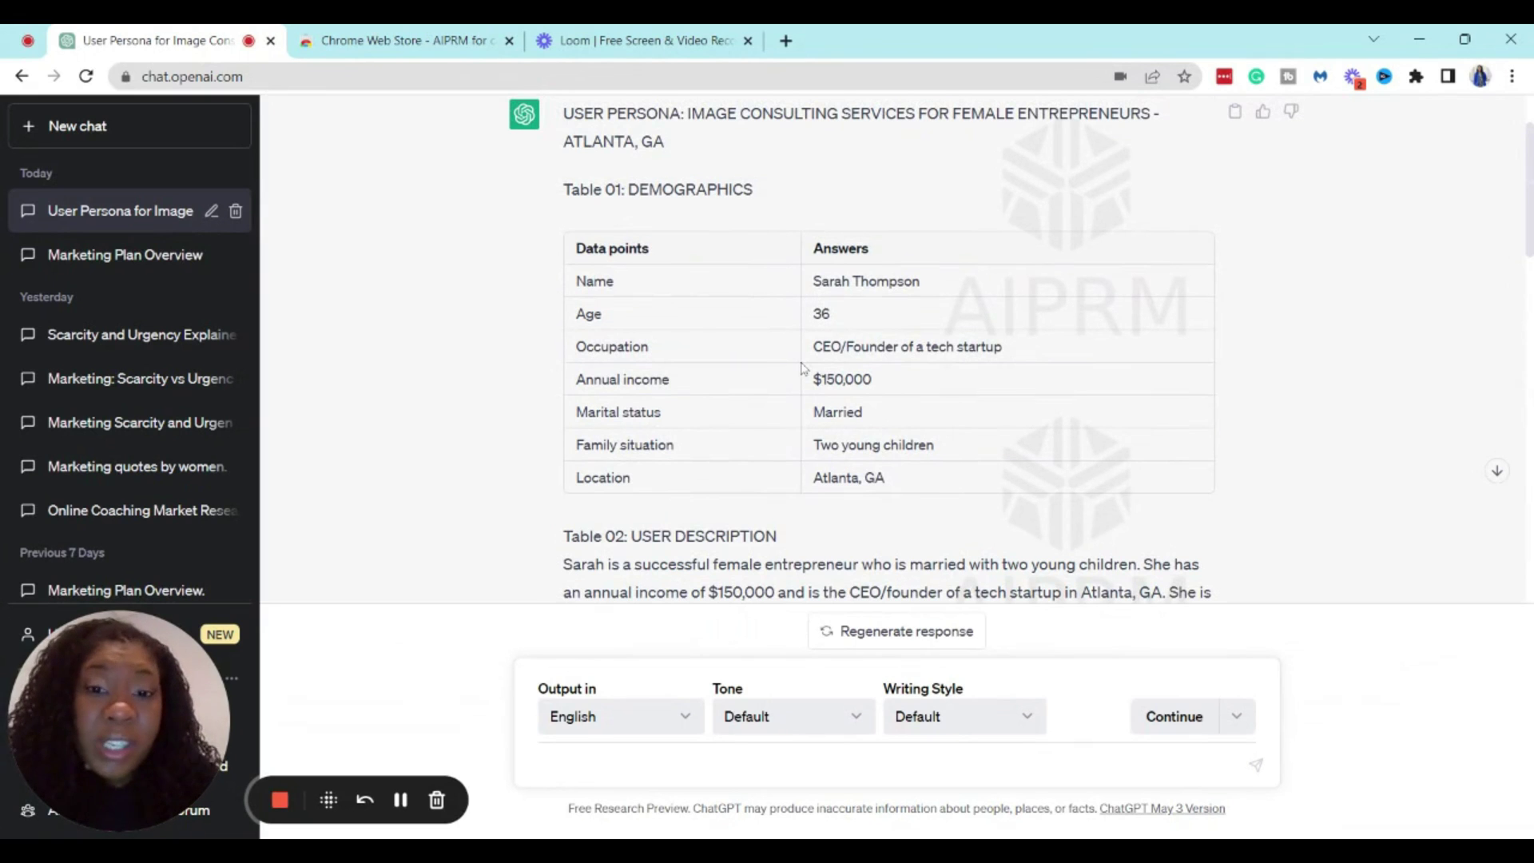
scroll(707, 385, down, 1)
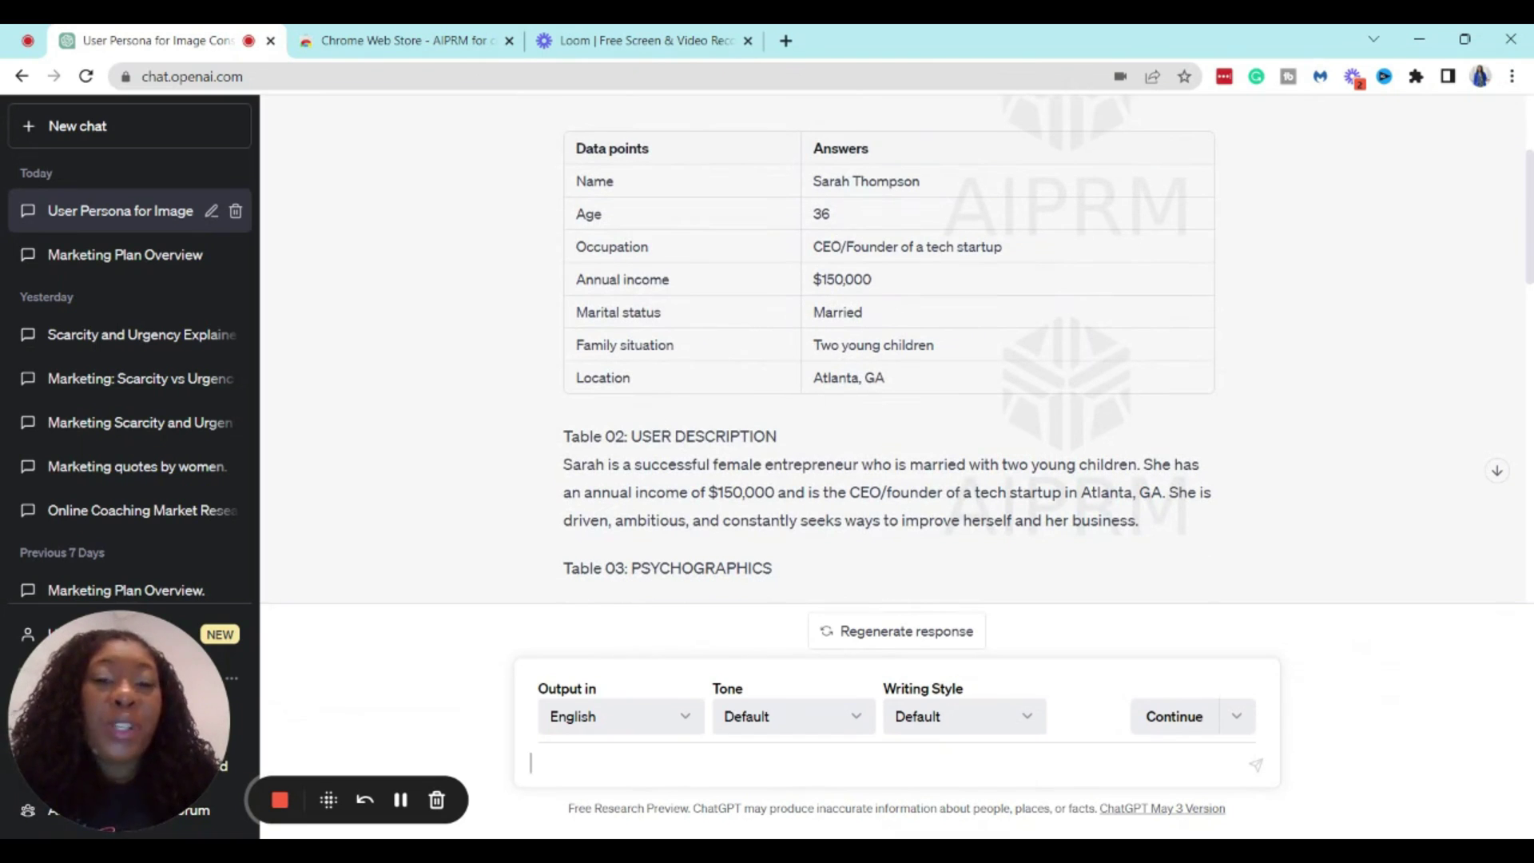
scroll(797, 411, down, 3)
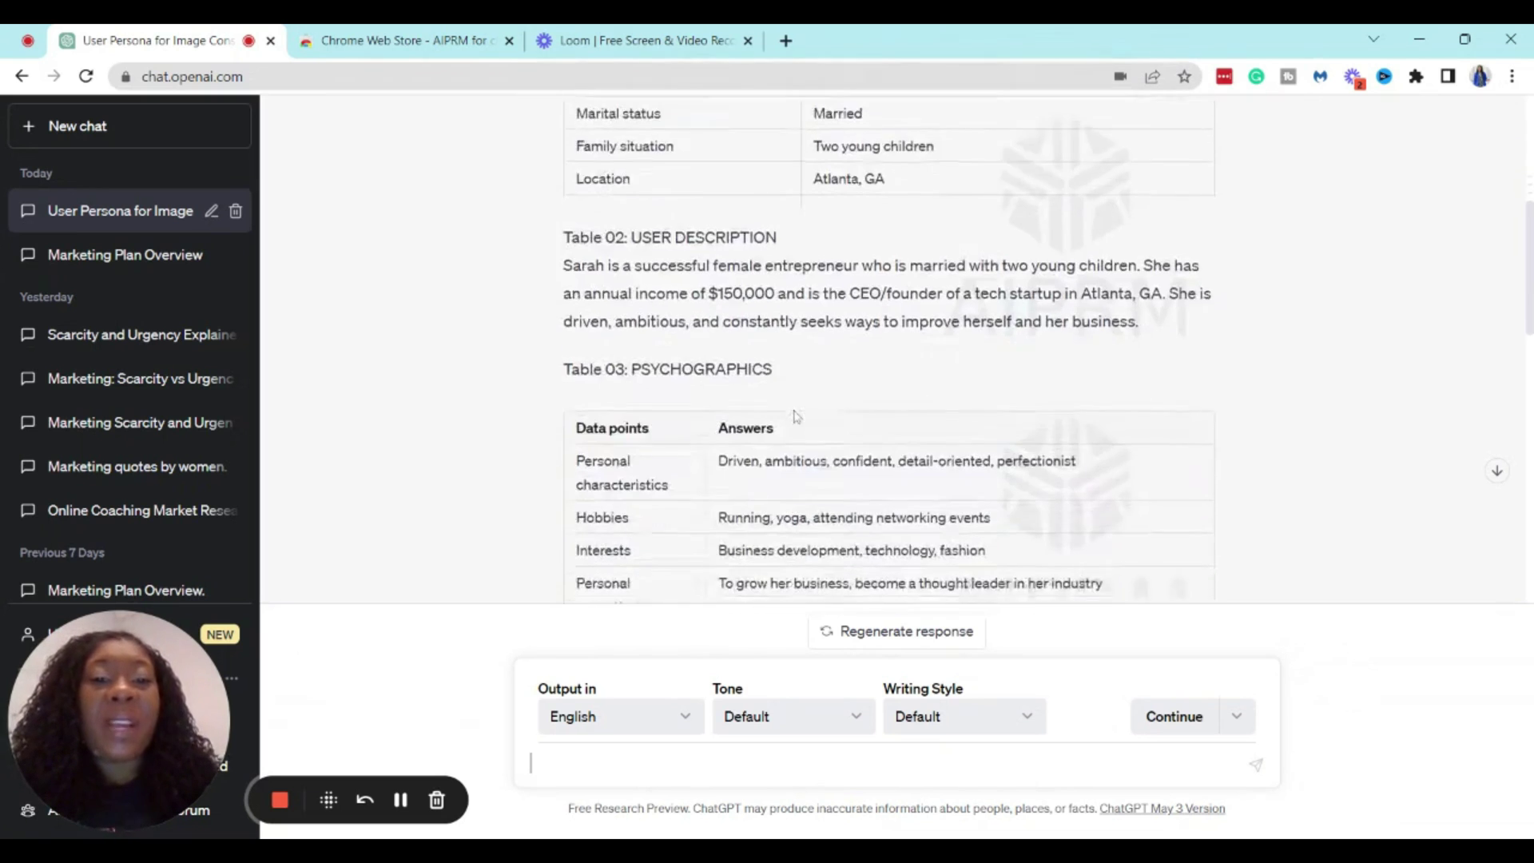
scroll(797, 415, down, 3)
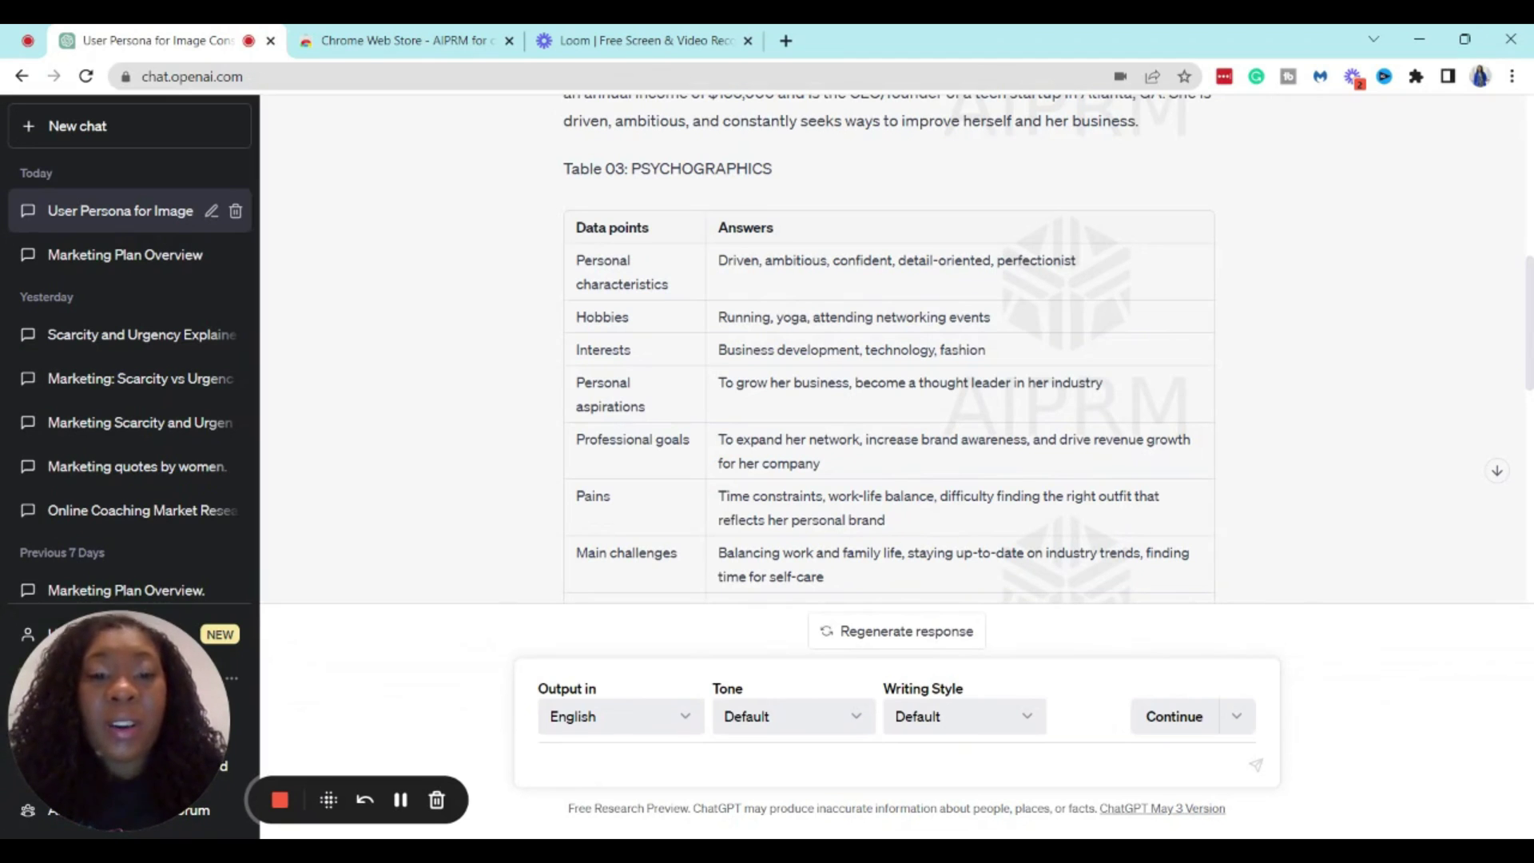
scroll(521, 429, down, 3)
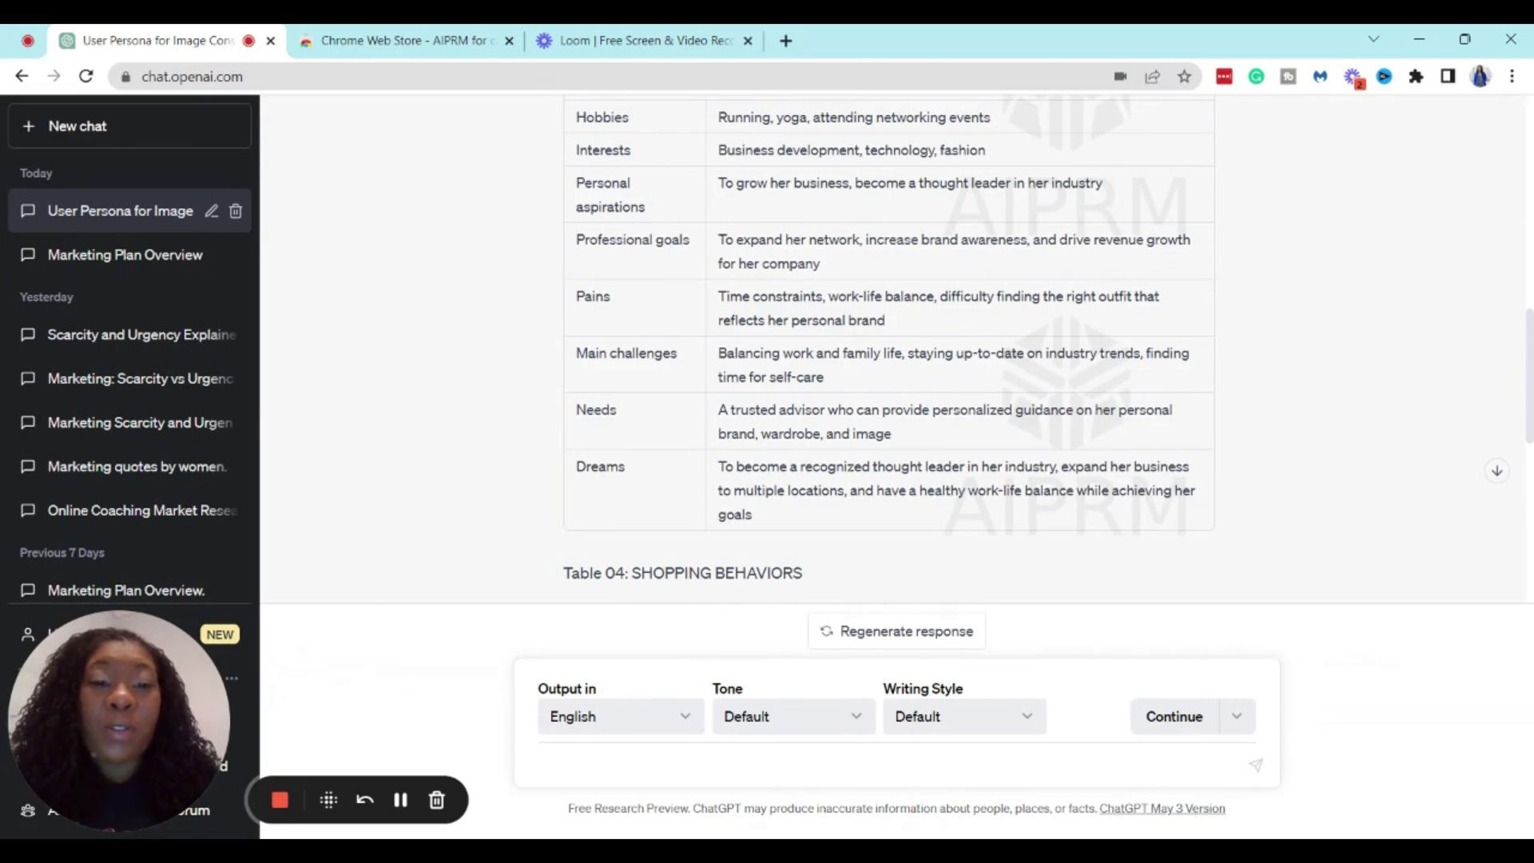
scroll(478, 373, down, 1)
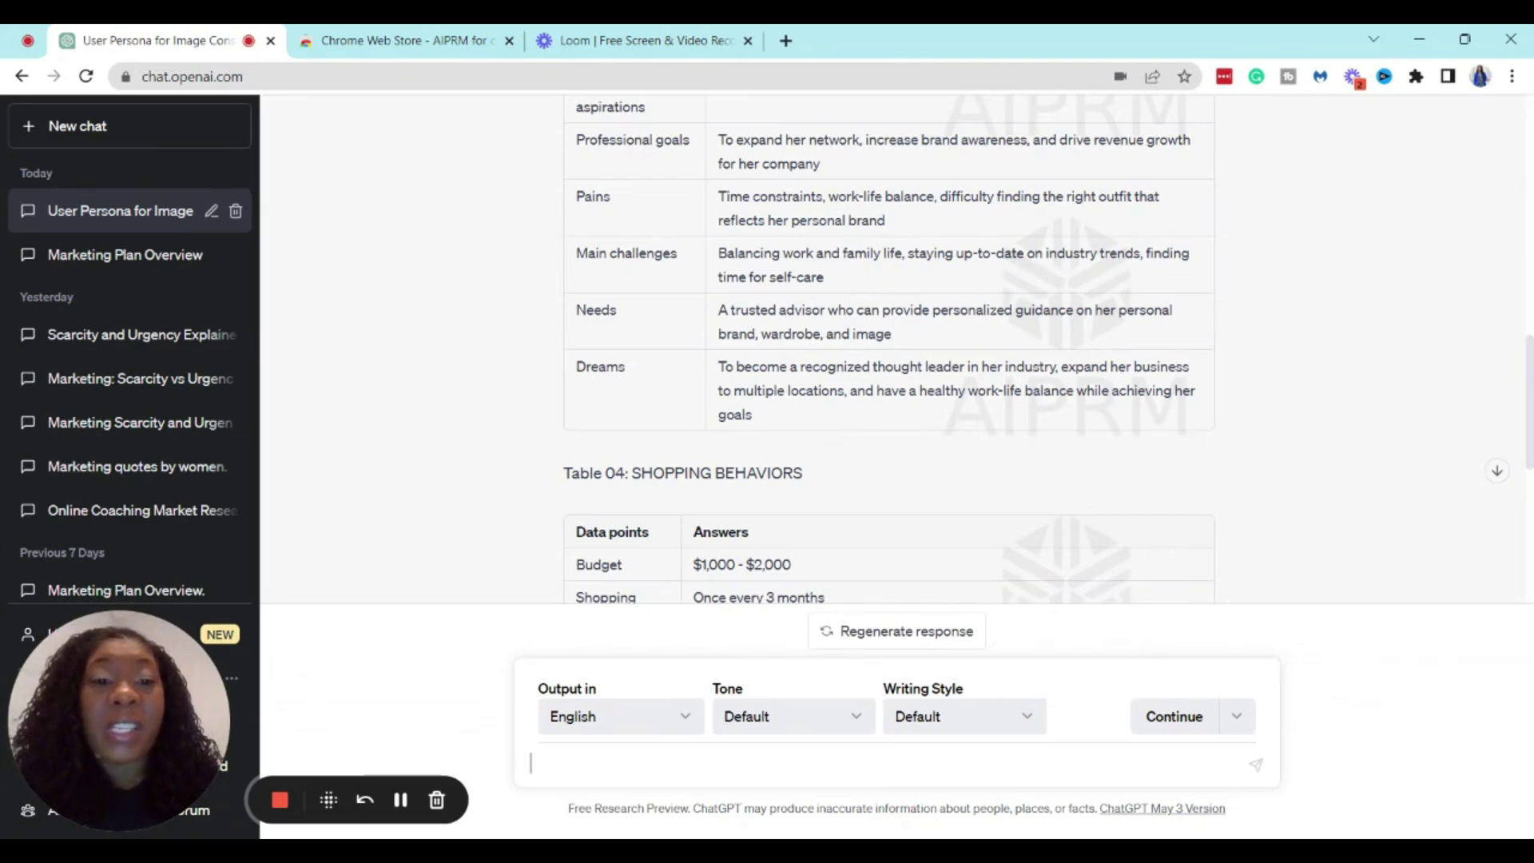
scroll(483, 380, down, 1)
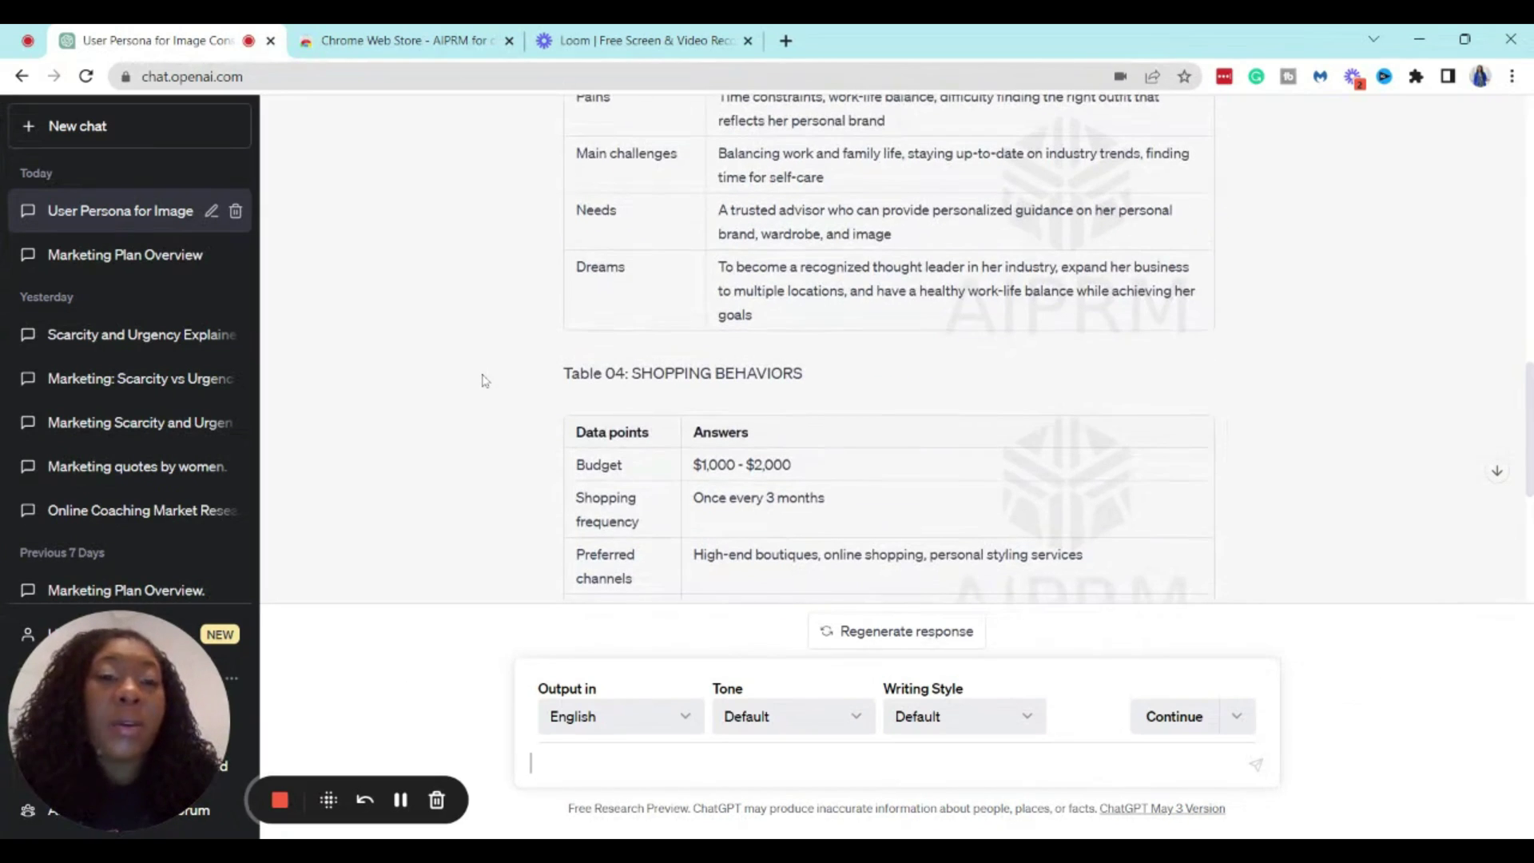
scroll(483, 381, down, 1)
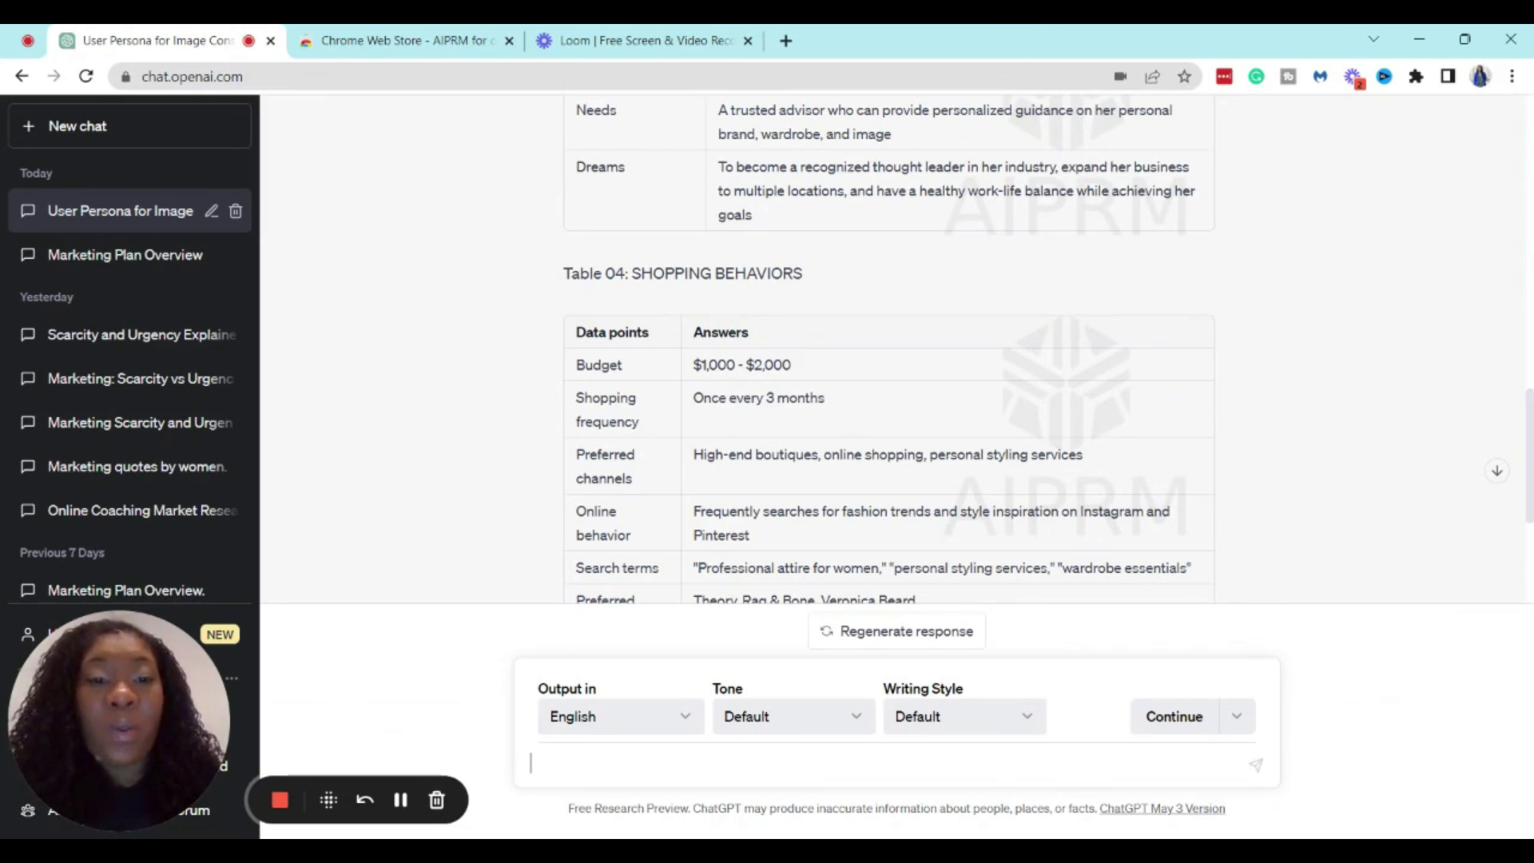
scroll(519, 204, down, 1)
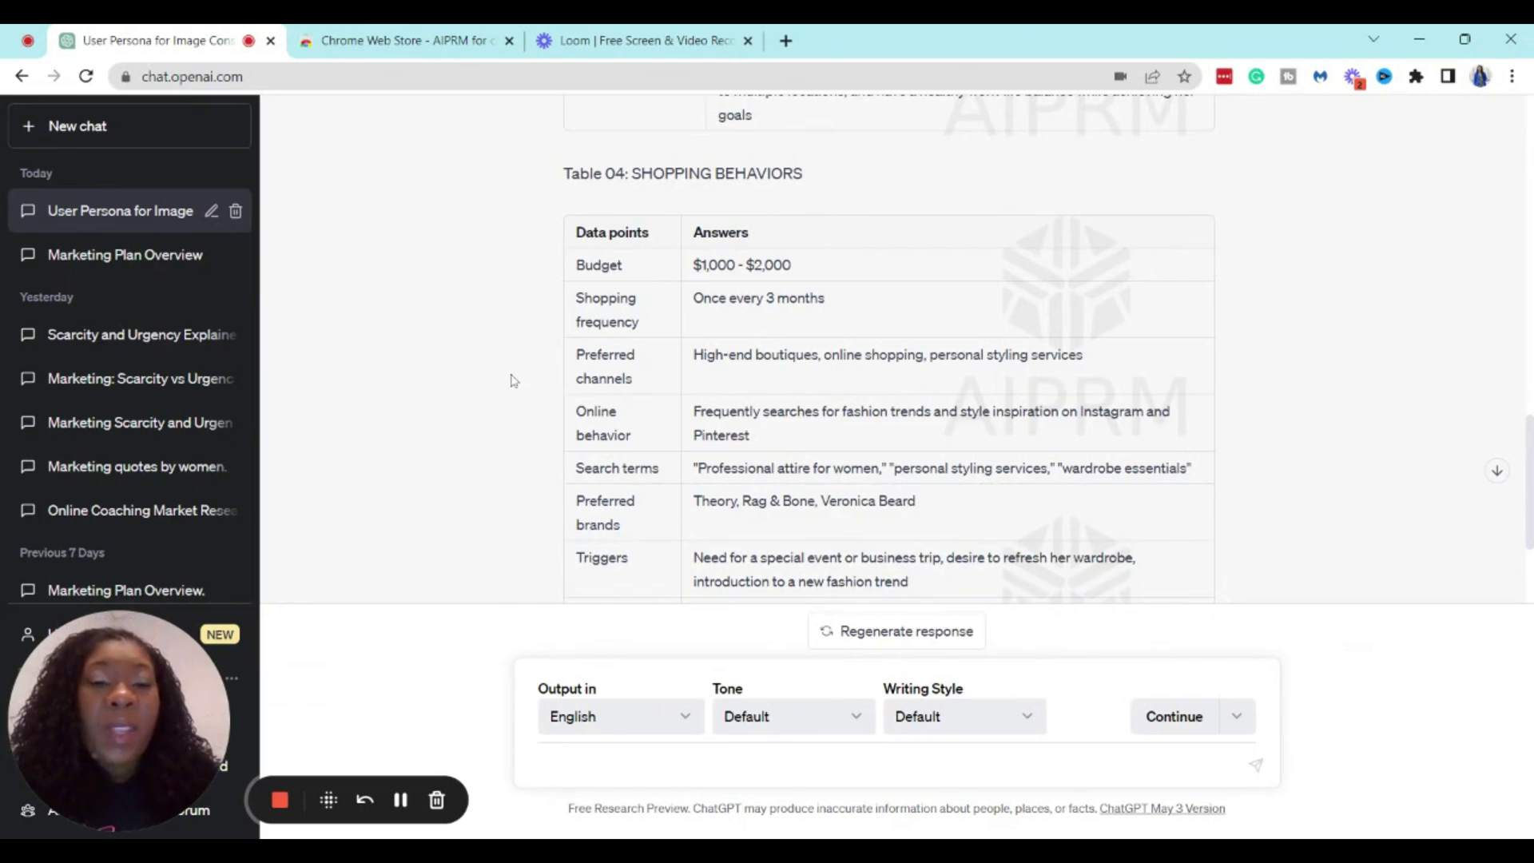
scroll(513, 381, down, 1)
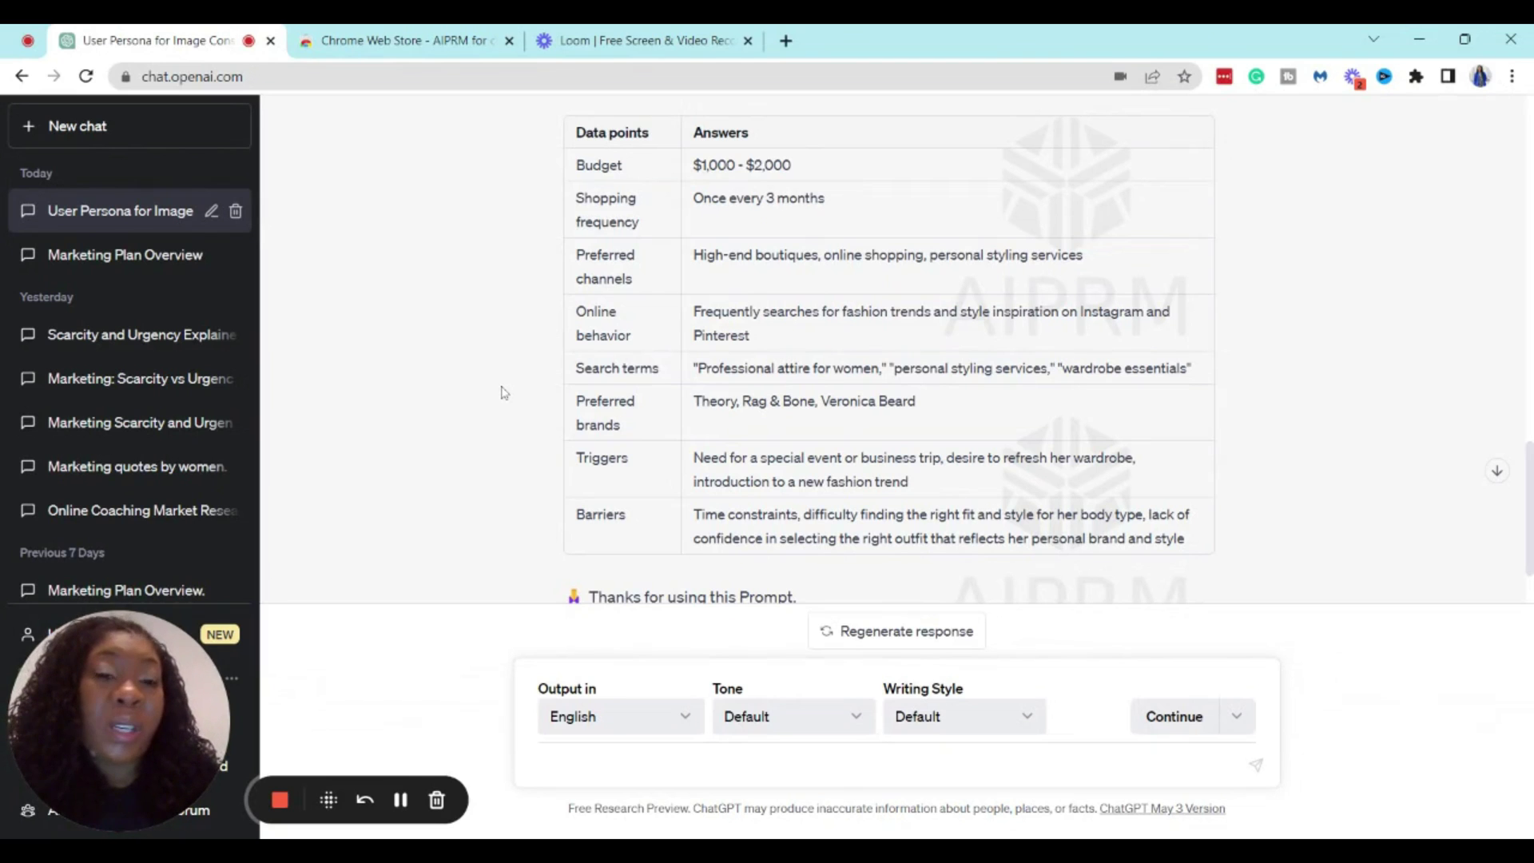
click(530, 763)
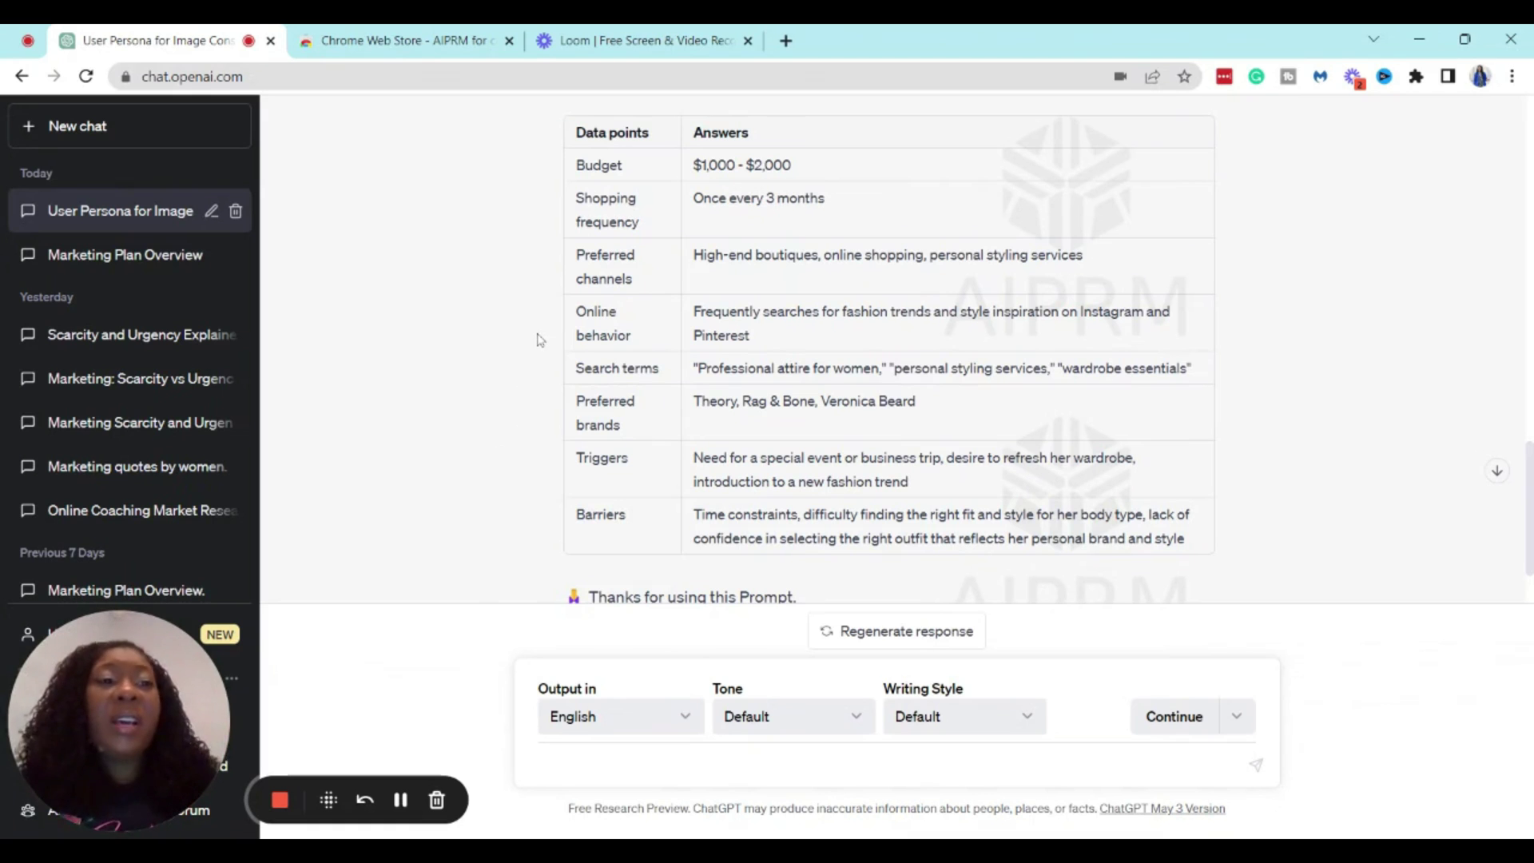
scroll(538, 338, up, 20)
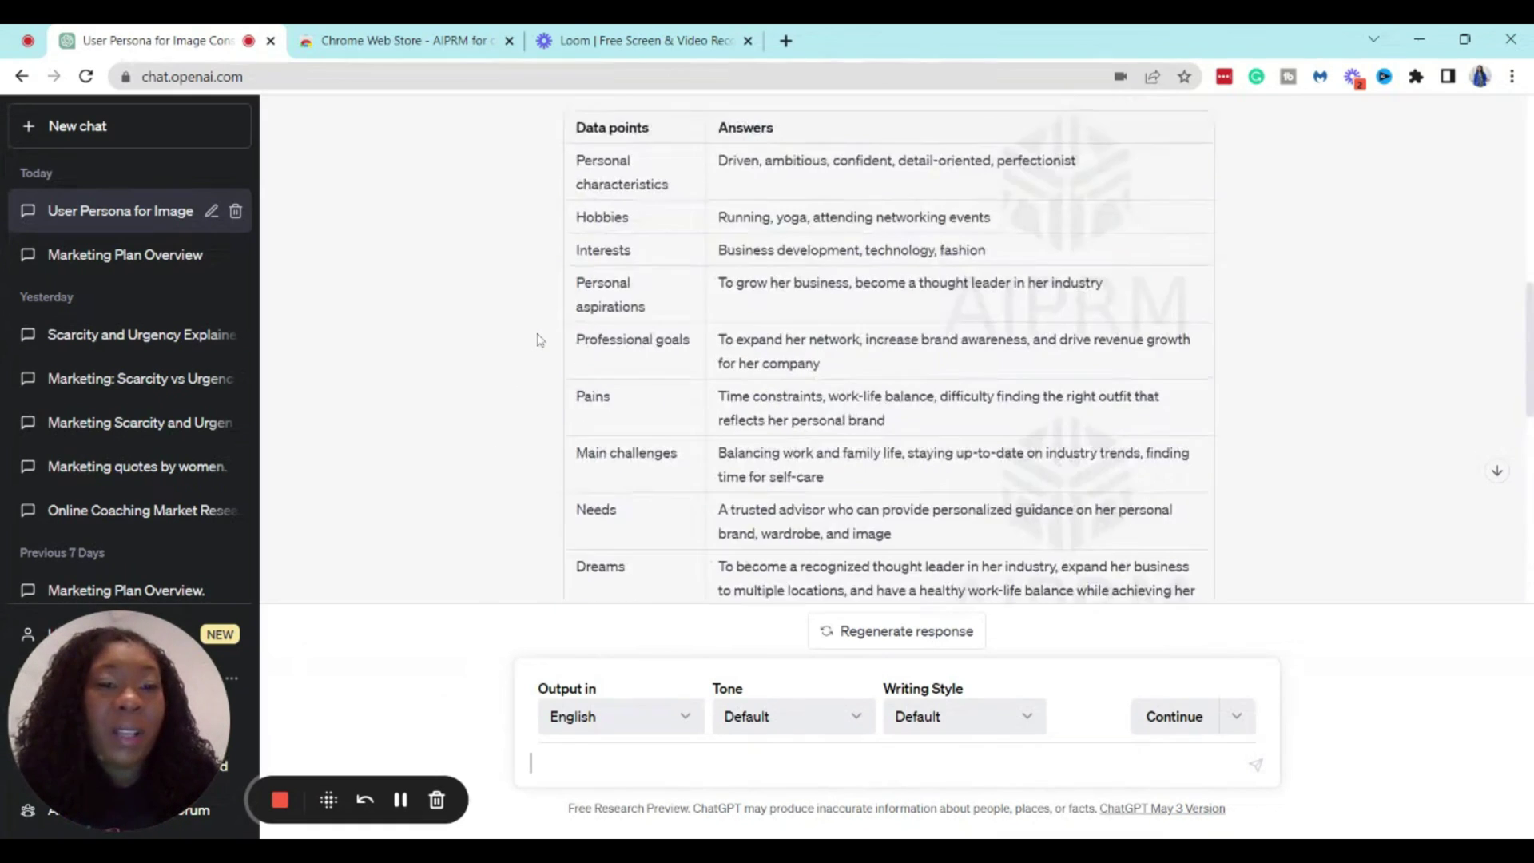
Start a new chat and scroll back to the buyer persona templates led by Buyer Persona Legend
click(74, 140)
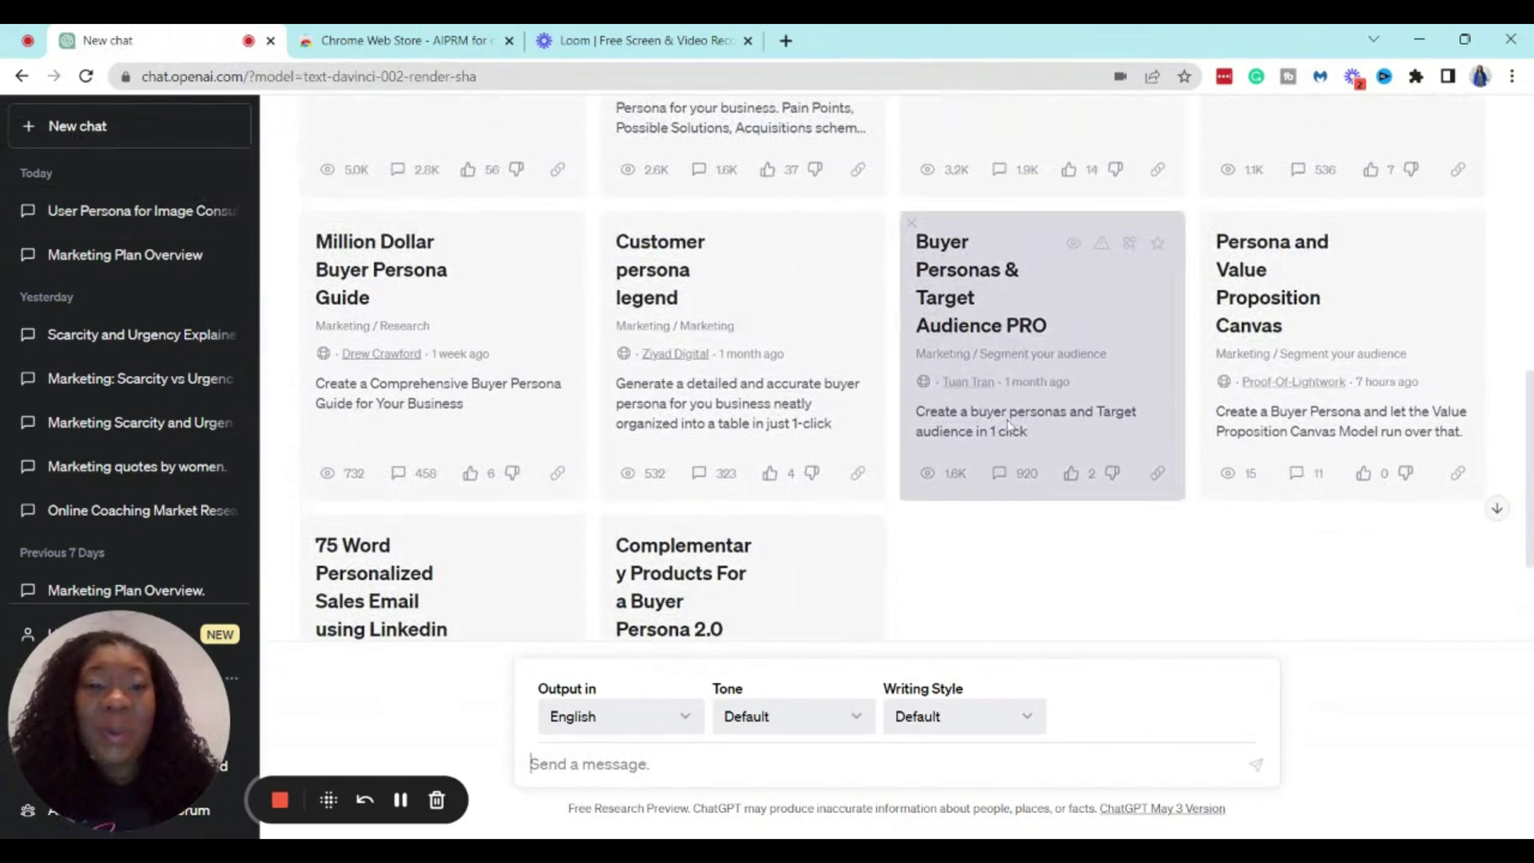
scroll(758, 463, up, 1)
scroll(757, 469, up, 8)
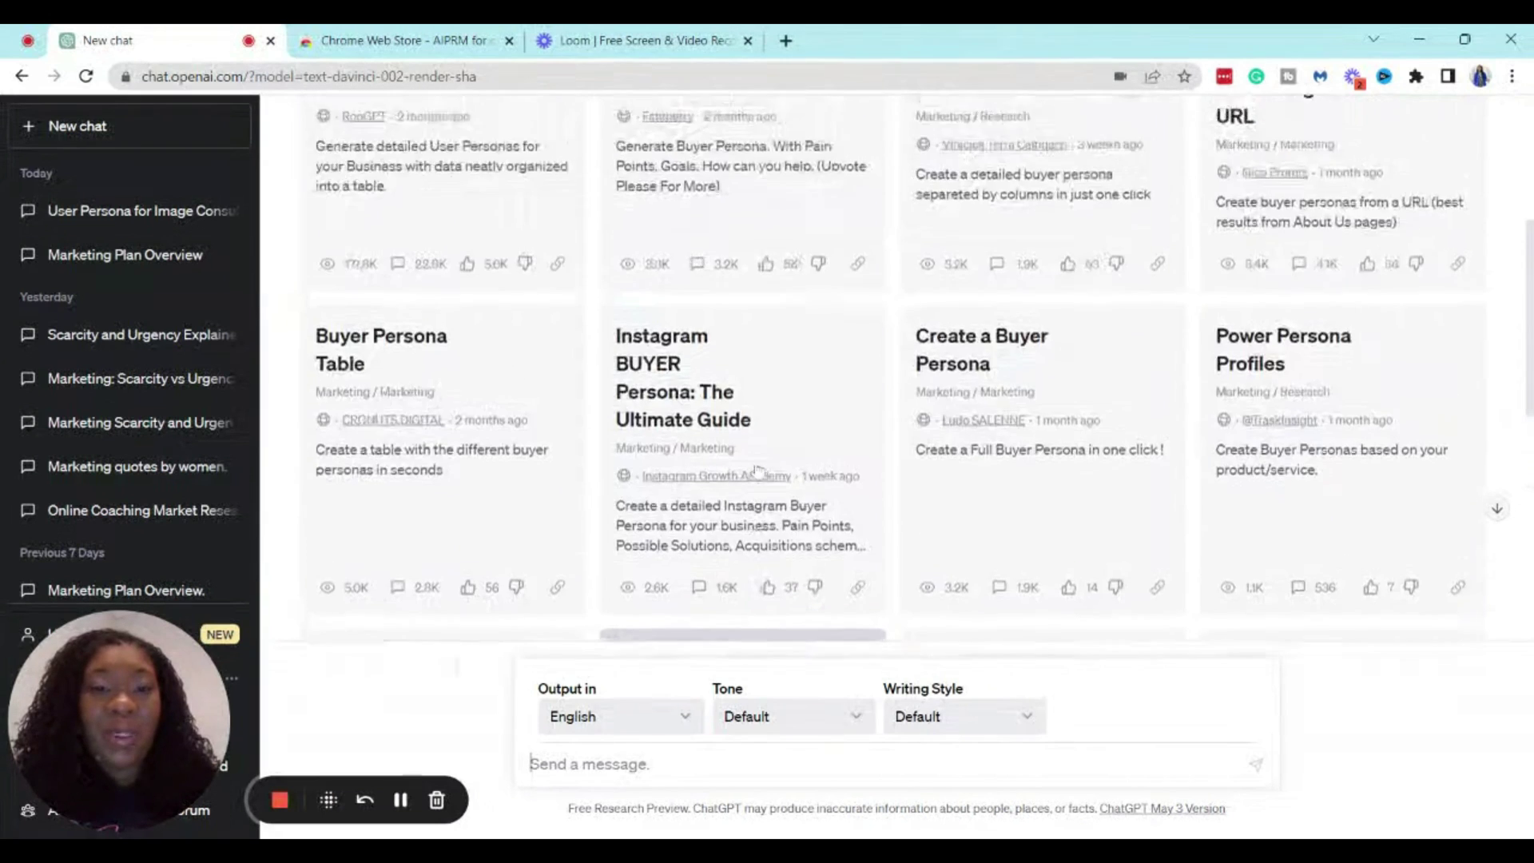
scroll(757, 471, down, 1)
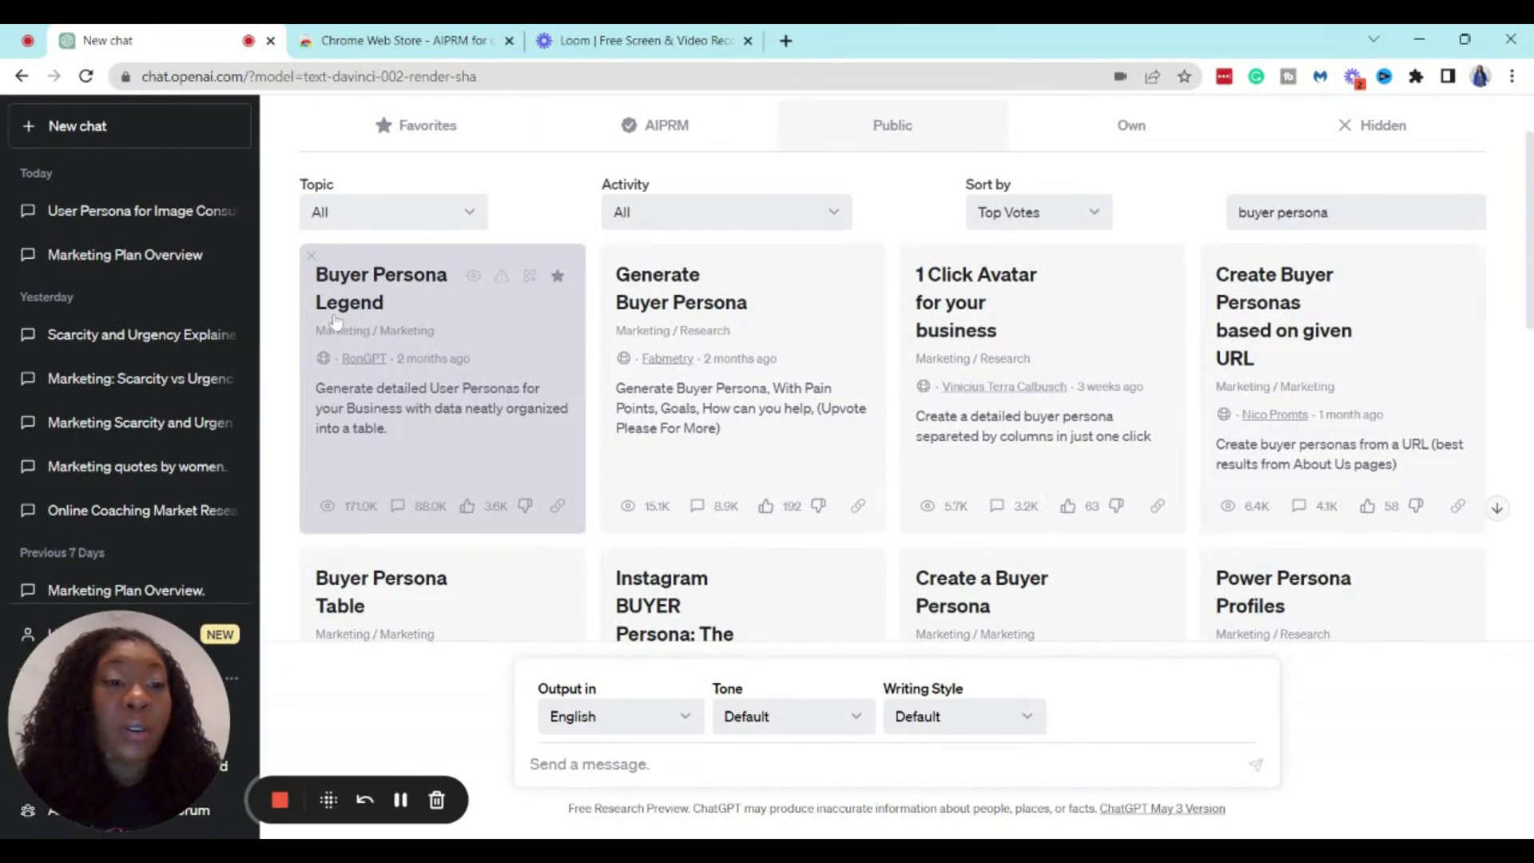